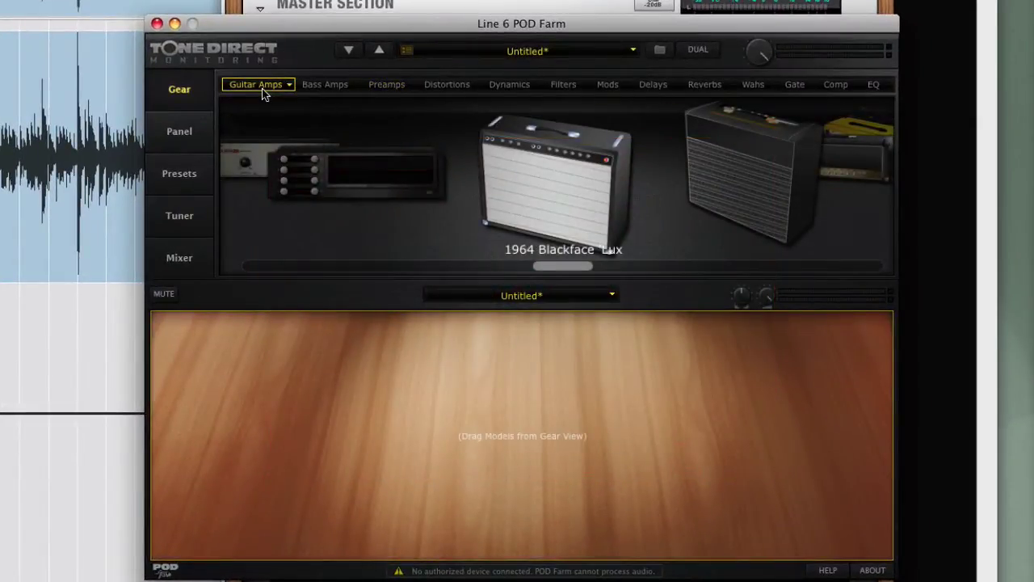
Page through the Bass Amps, Preamps, Distortions, Dynamics, Mods, Delays, Reverbs and Wahs models.
{"action": "left_click", "coordinate": [340, 88]}
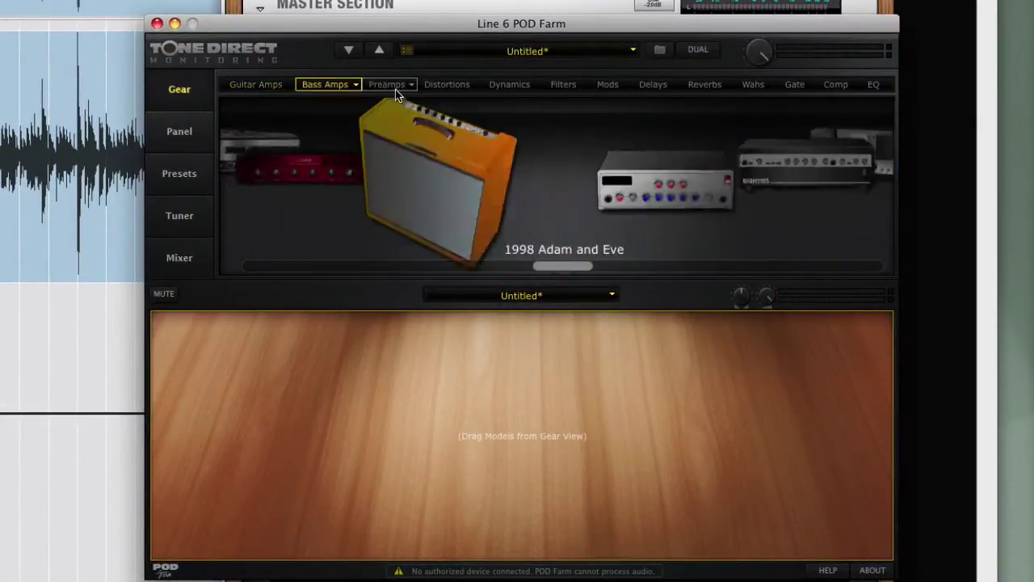
{"action": "left_click", "coordinate": [396, 93]}
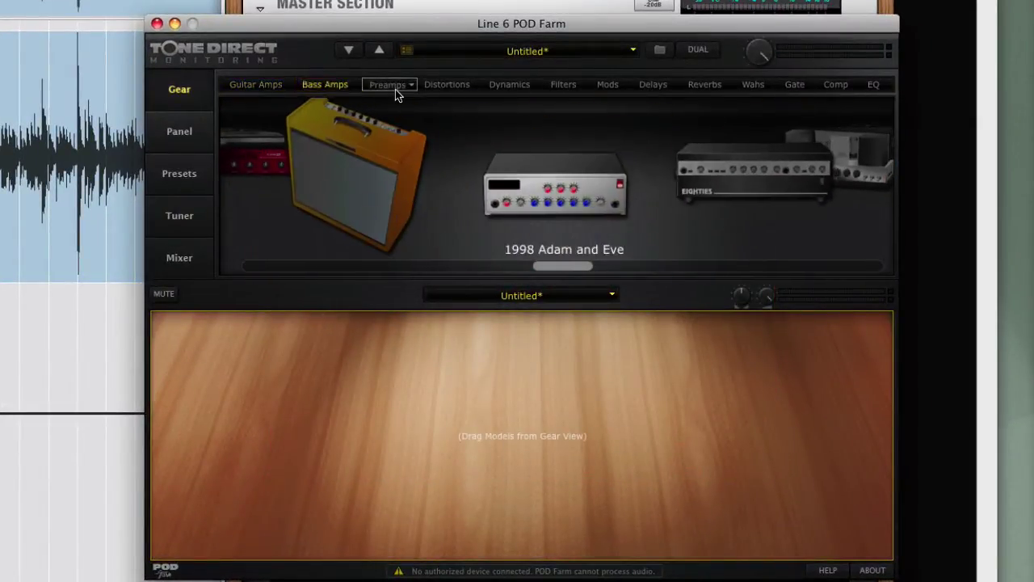
{"action": "left_click", "coordinate": [451, 90]}
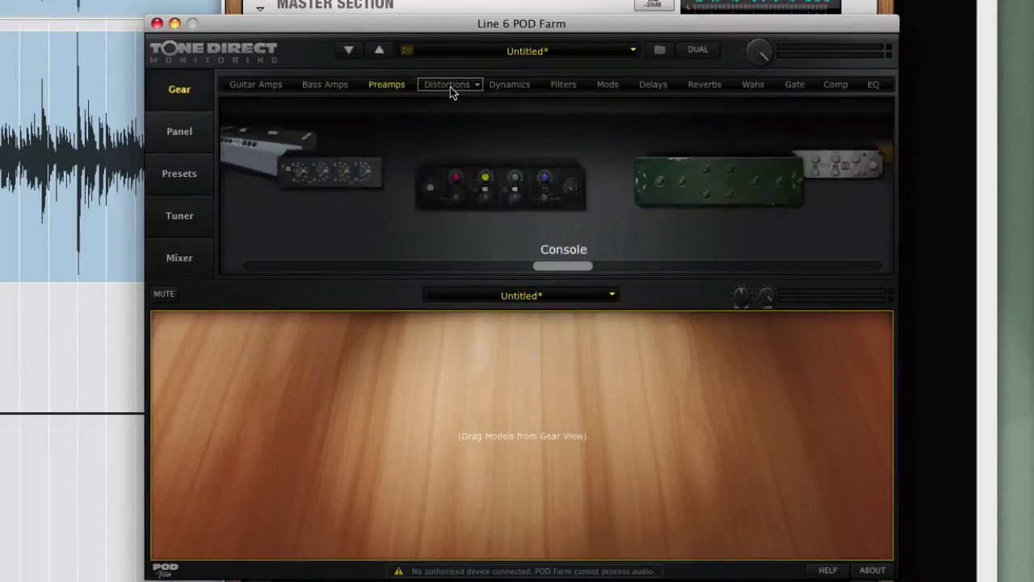
{"action": "left_click", "coordinate": [510, 92]}
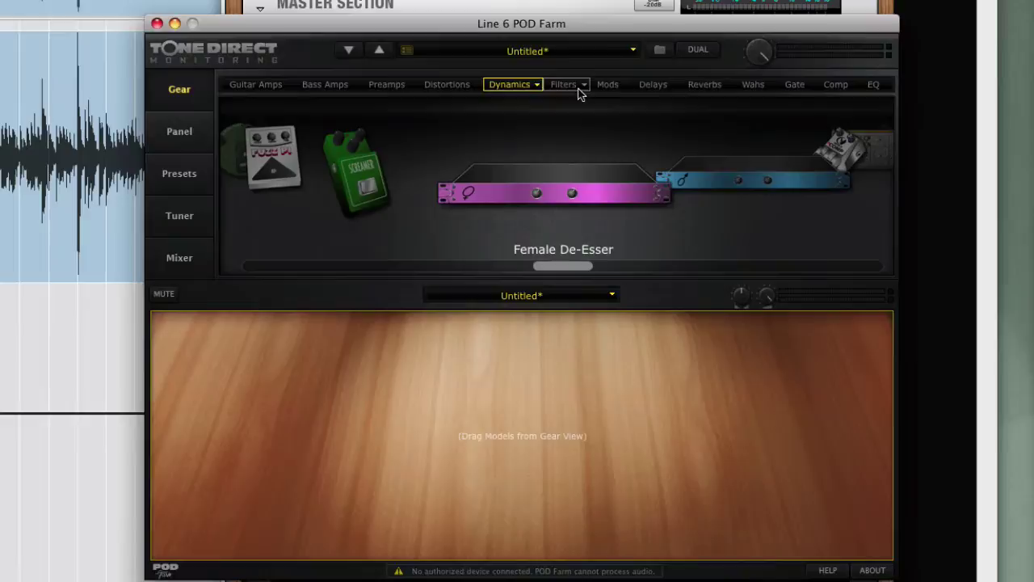
{"action": "left_click", "coordinate": [608, 85]}
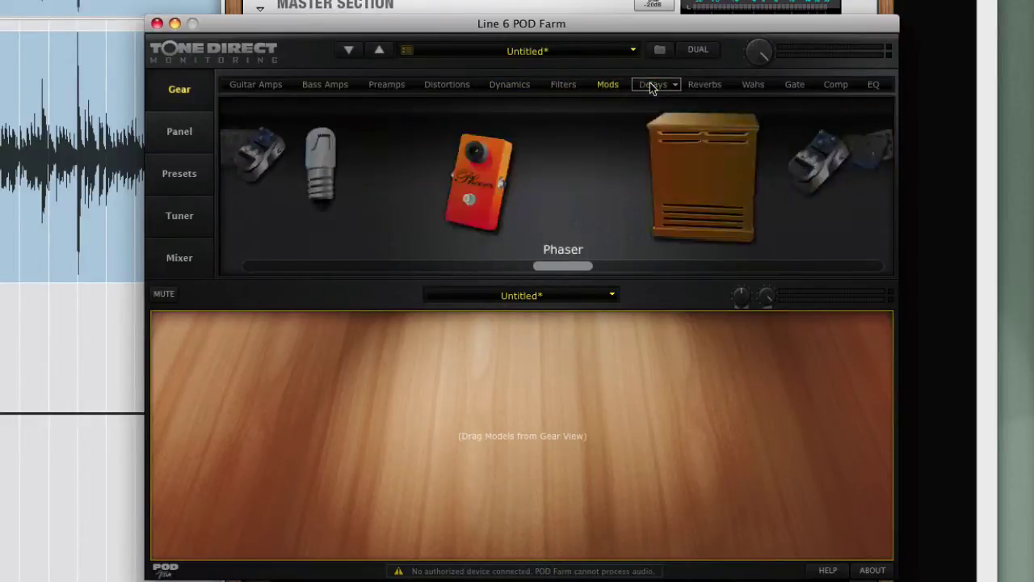
{"action": "left_click", "coordinate": [652, 88]}
{"action": "left_click", "coordinate": [697, 91]}
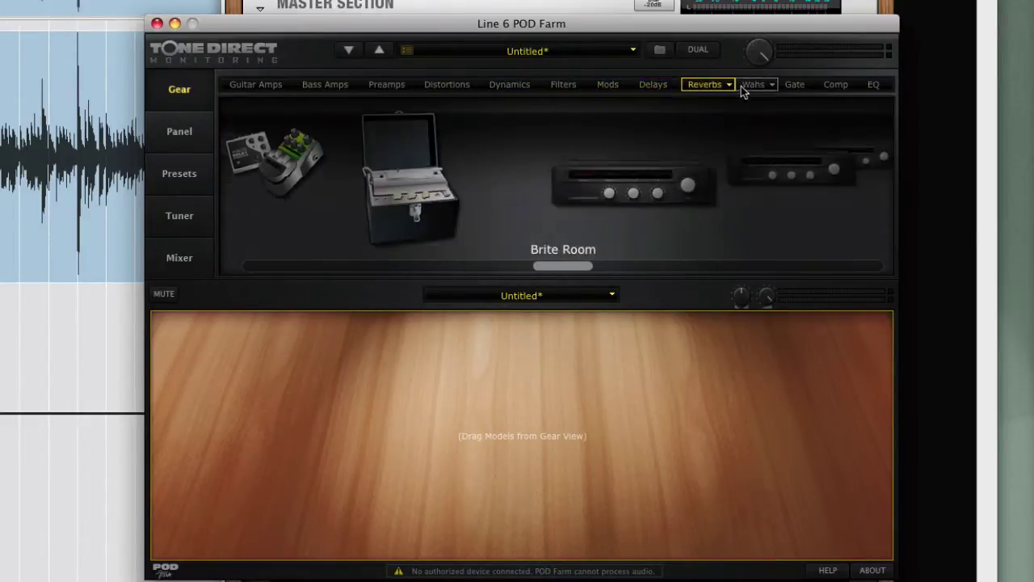
{"action": "left_click", "coordinate": [751, 86]}
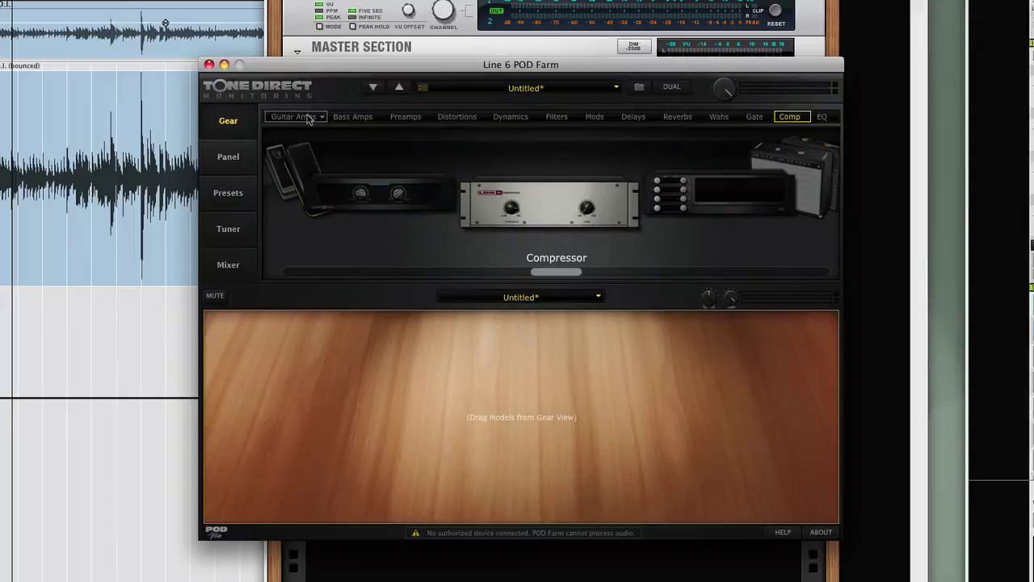
Add the 1967 Class A-30 Top Boost amp to the chain and open its controls.
{"action": "left_click", "coordinate": [307, 119]}
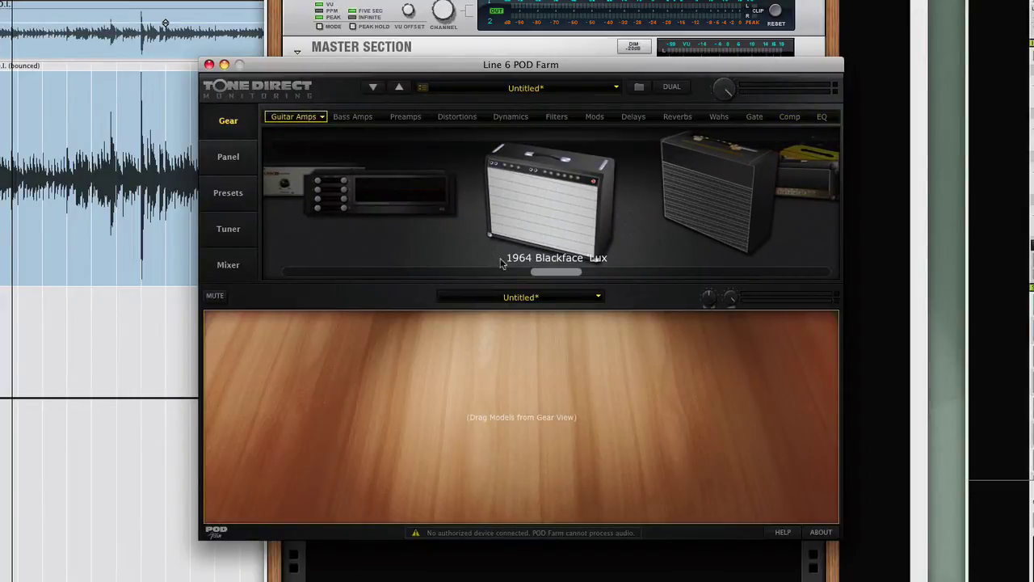
{"action": "left_click_drag", "start_coordinate": [560, 278], "coordinate": [581, 277]}
{"action": "left_click_drag", "start_coordinate": [549, 202], "coordinate": [540, 427]}
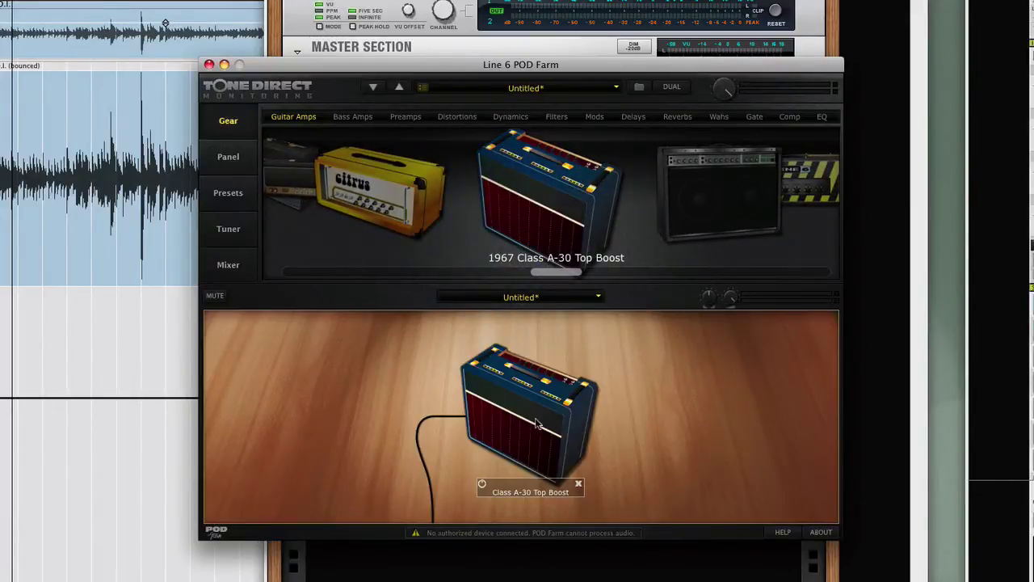
{"action": "double_click", "coordinate": [533, 420]}
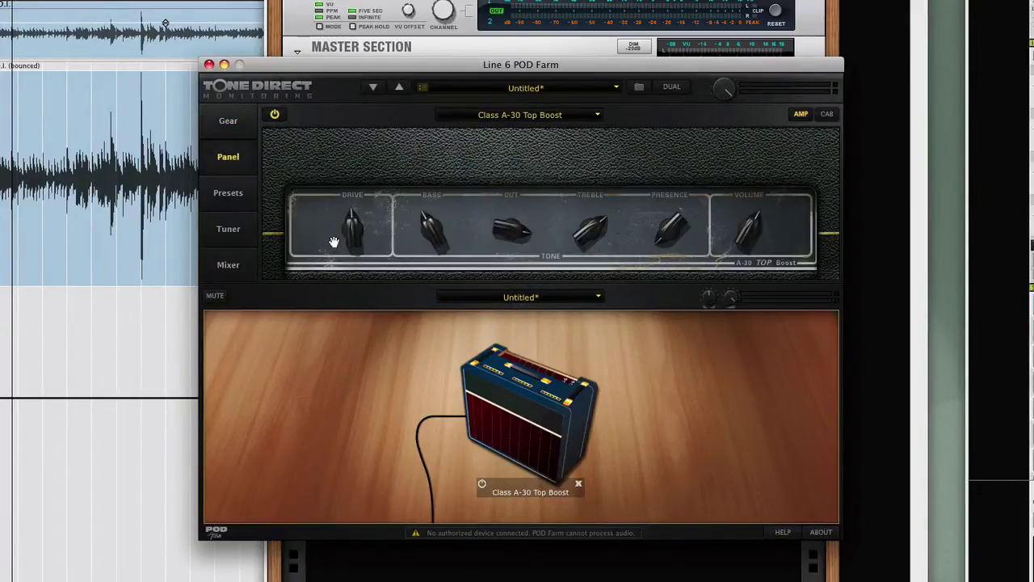
Raise the amp's Drive and Presence and mic its cab with a 67 Condenser.
{"action": "mouse_move", "coordinate": [361, 241]}
{"action": "left_click_drag", "start_coordinate": [361, 241], "coordinate": [363, 231]}
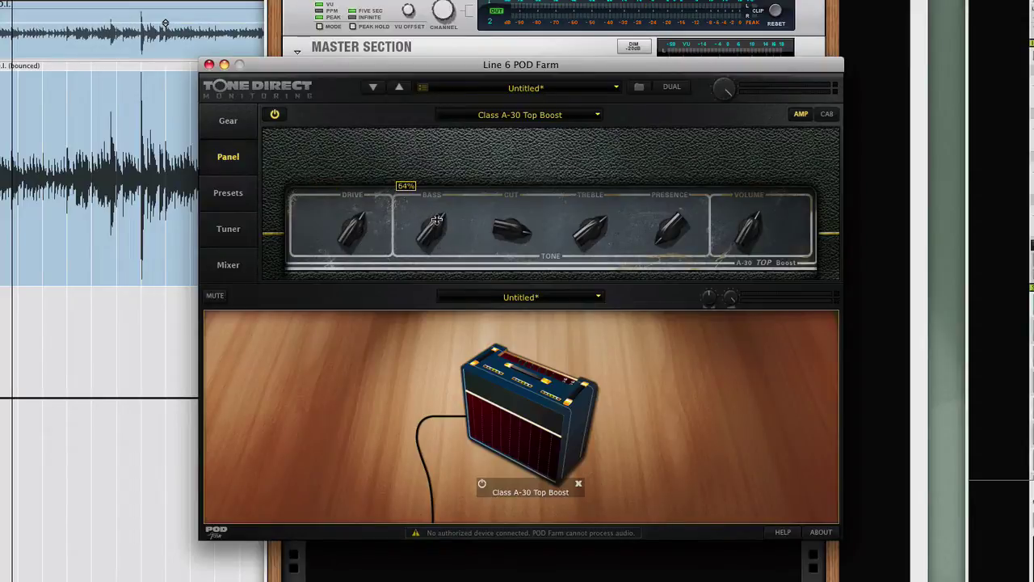
{"action": "left_click_drag", "start_coordinate": [684, 234], "coordinate": [684, 231]}
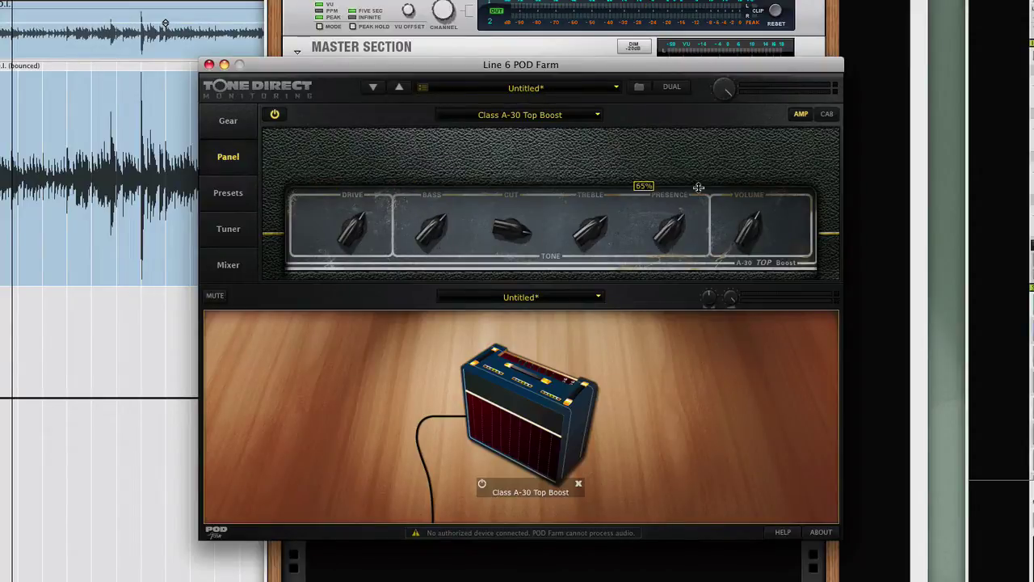
{"action": "left_click", "coordinate": [828, 114]}
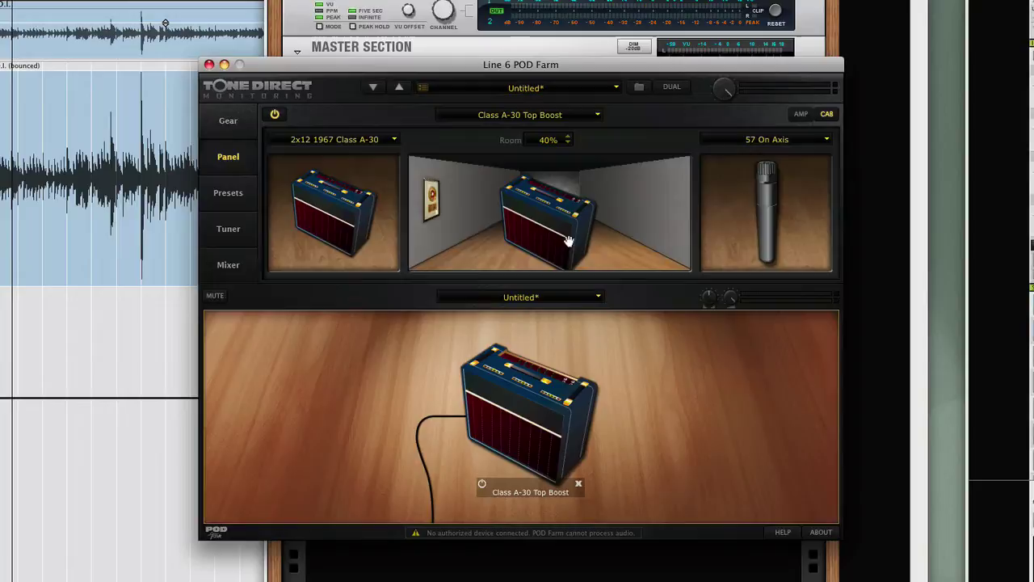
{"action": "left_click", "coordinate": [799, 143]}
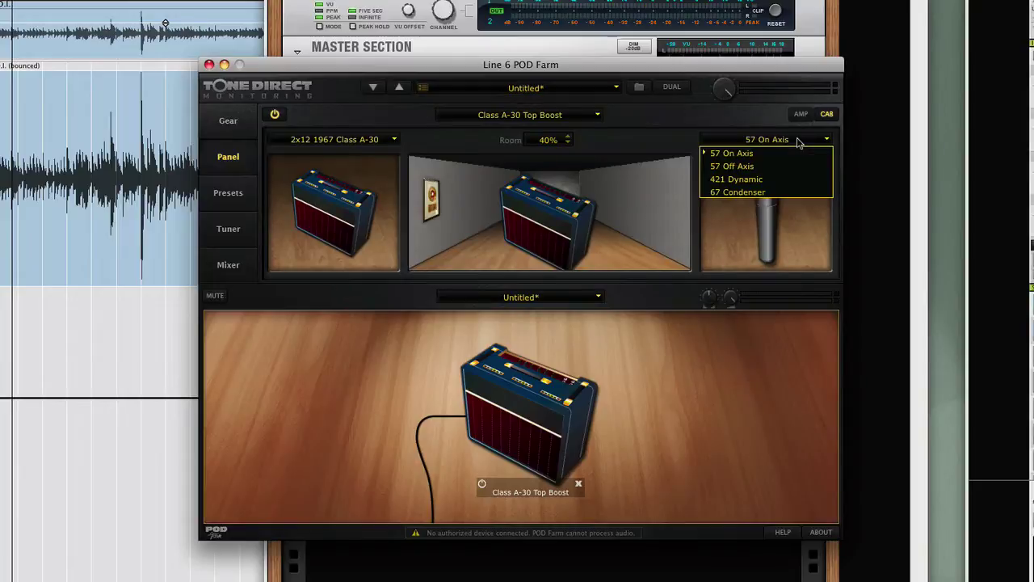
{"action": "left_click", "coordinate": [789, 191]}
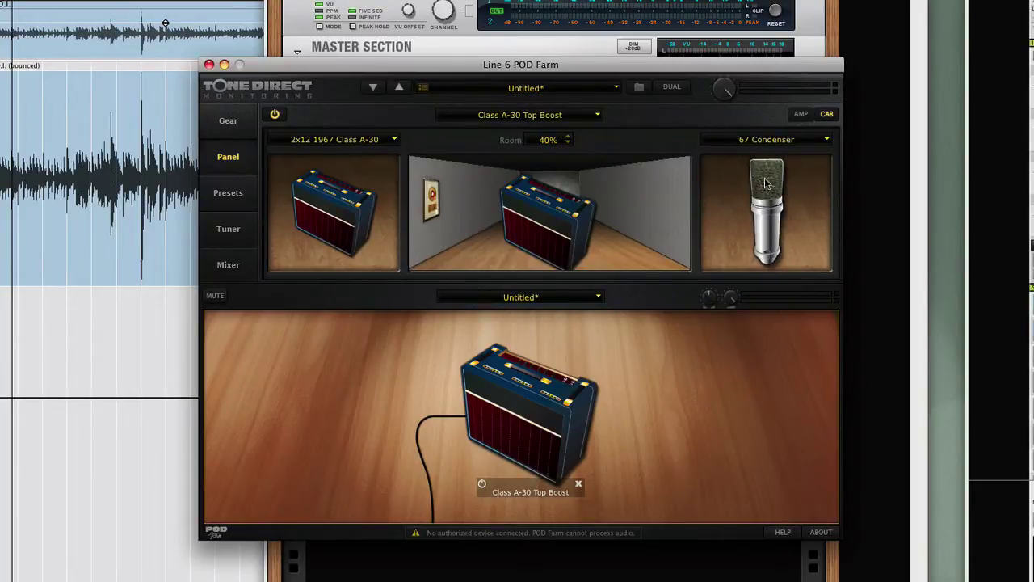
Save As the miked Class A-30 tone to the Desktop, named A30-67.
{"action": "left_click", "coordinate": [638, 87]}
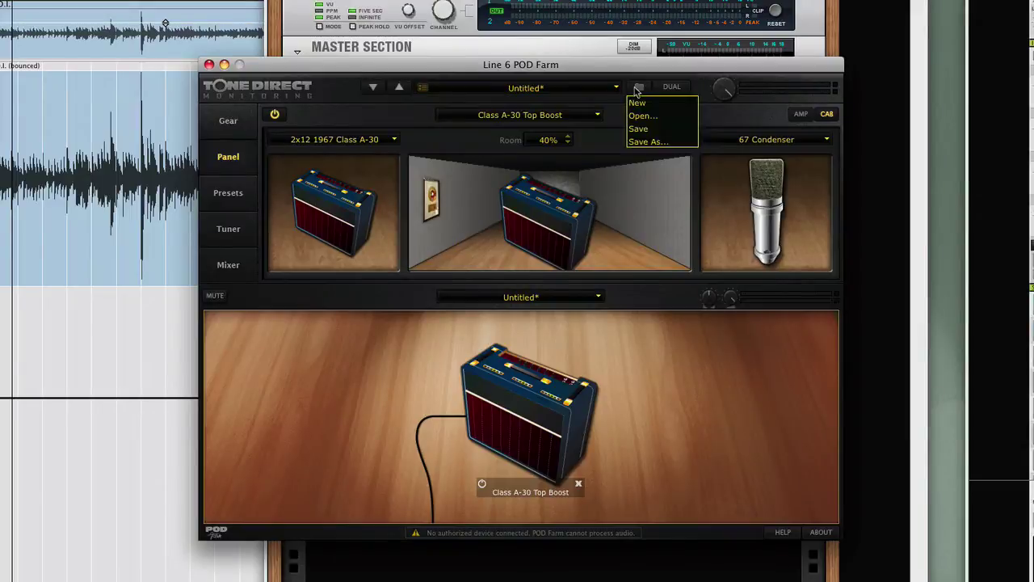
{"action": "left_click", "coordinate": [656, 145]}
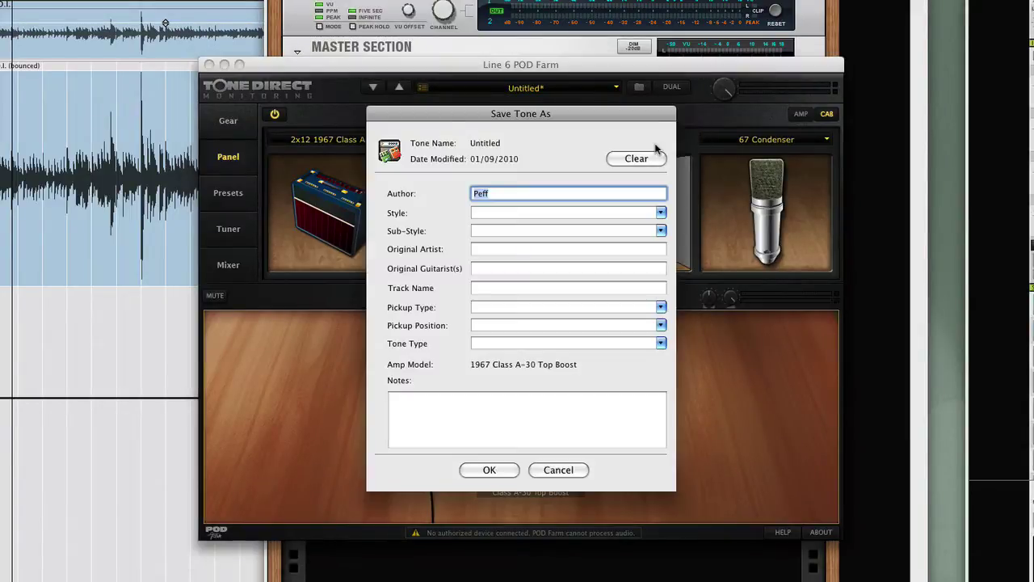
{"action": "left_click", "coordinate": [492, 470]}
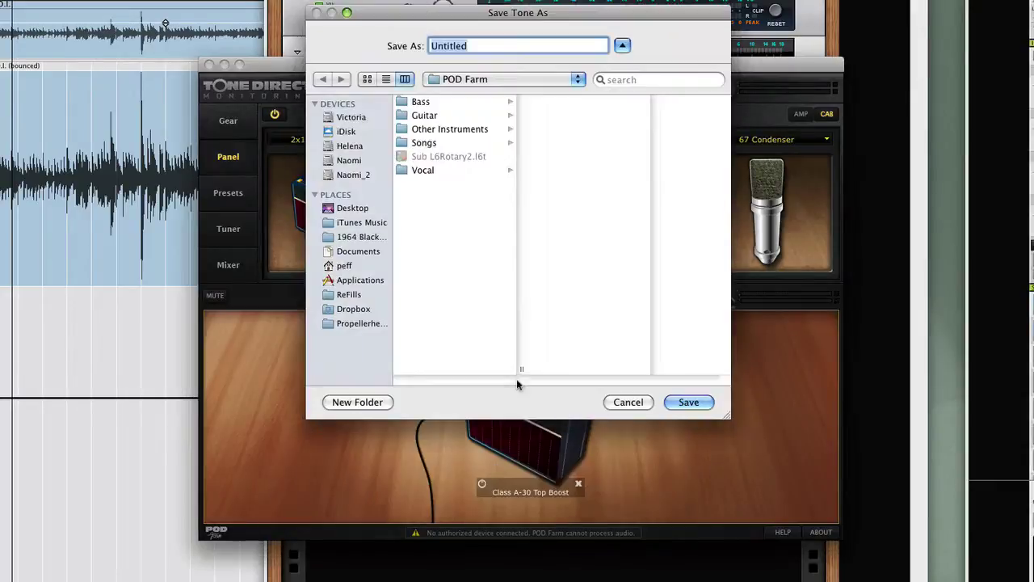
{"action": "left_click", "coordinate": [353, 209]}
{"action": "key", "text": "Tab"}
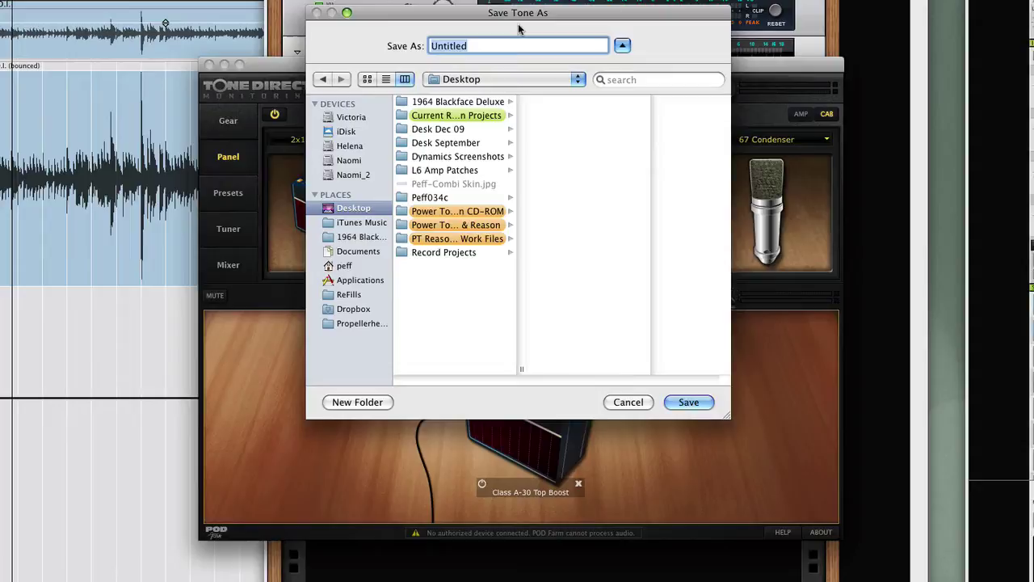
{"action": "type", "text": "A30-67"}
{"action": "key", "text": "Return"}
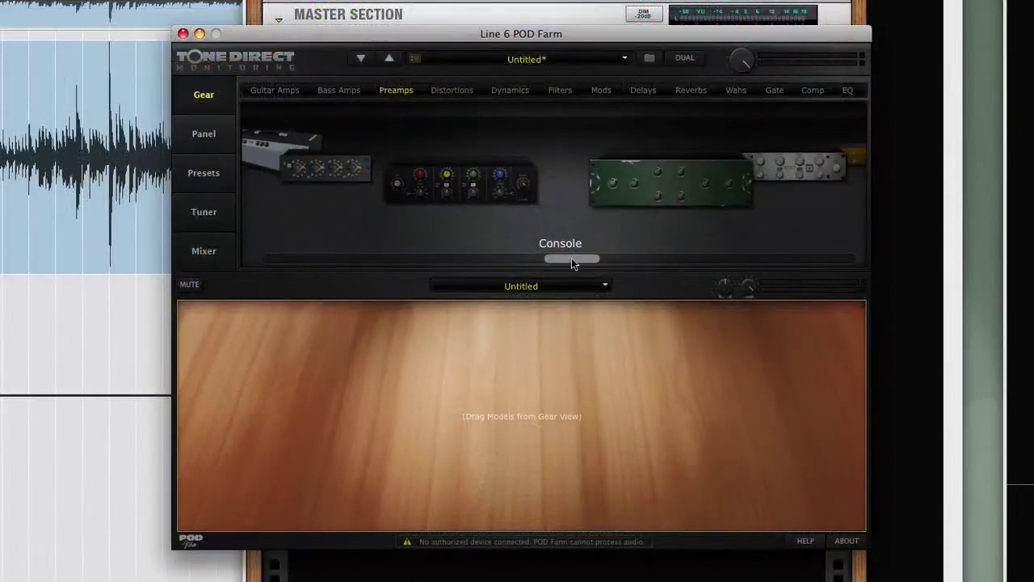
Add the Vintage UK preamp to the chain and open its controls.
{"action": "scroll", "coordinate": [572, 257], "scroll_direction": "right", "scroll_amount": 5}
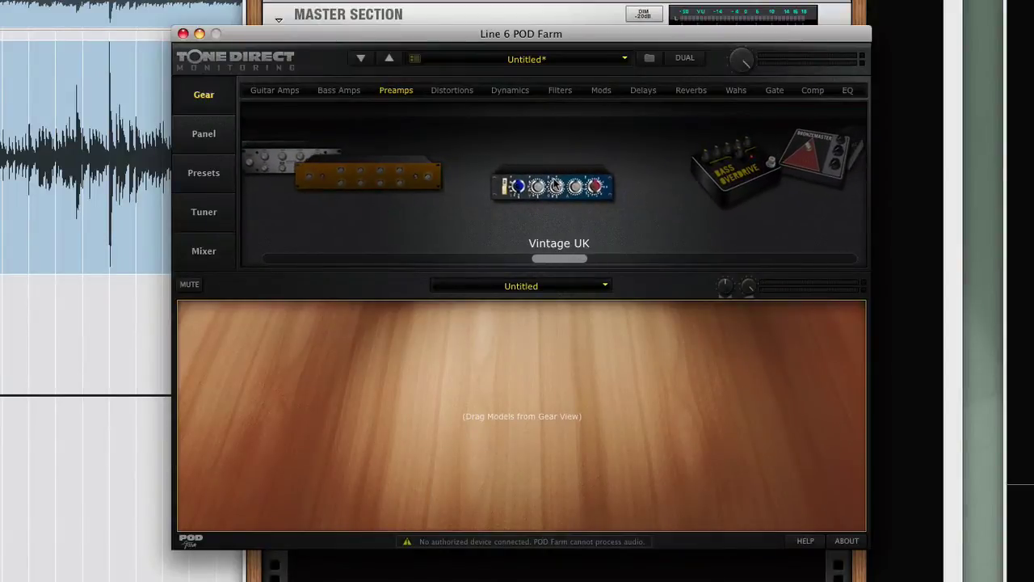
{"action": "left_click_drag", "start_coordinate": [552, 187], "coordinate": [524, 420]}
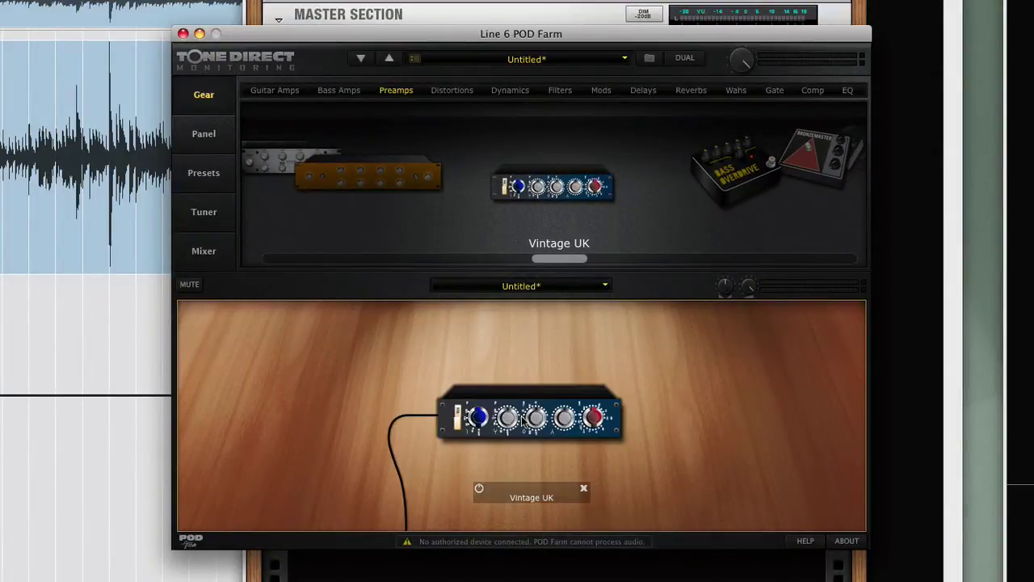
{"action": "double_click", "coordinate": [523, 420]}
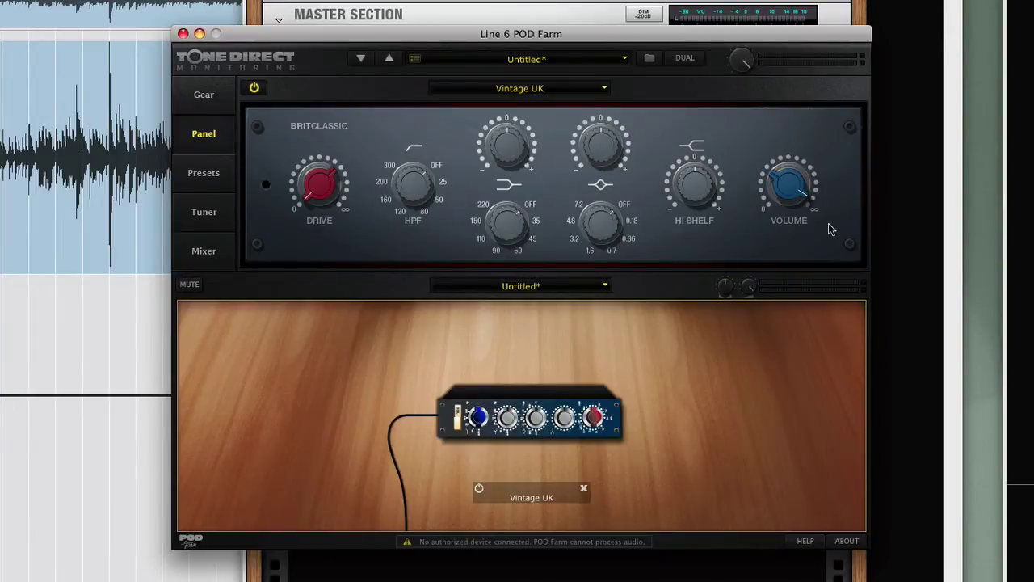
Save the Vintage UK preamp tone to the Desktop as Ten73.
{"action": "left_click", "coordinate": [649, 59]}
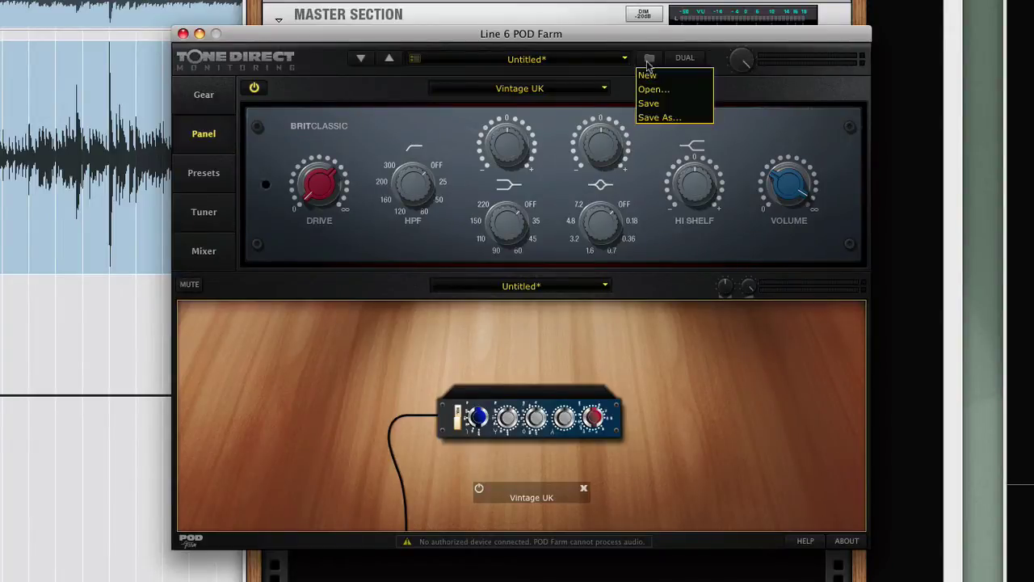
{"action": "left_click", "coordinate": [646, 116]}
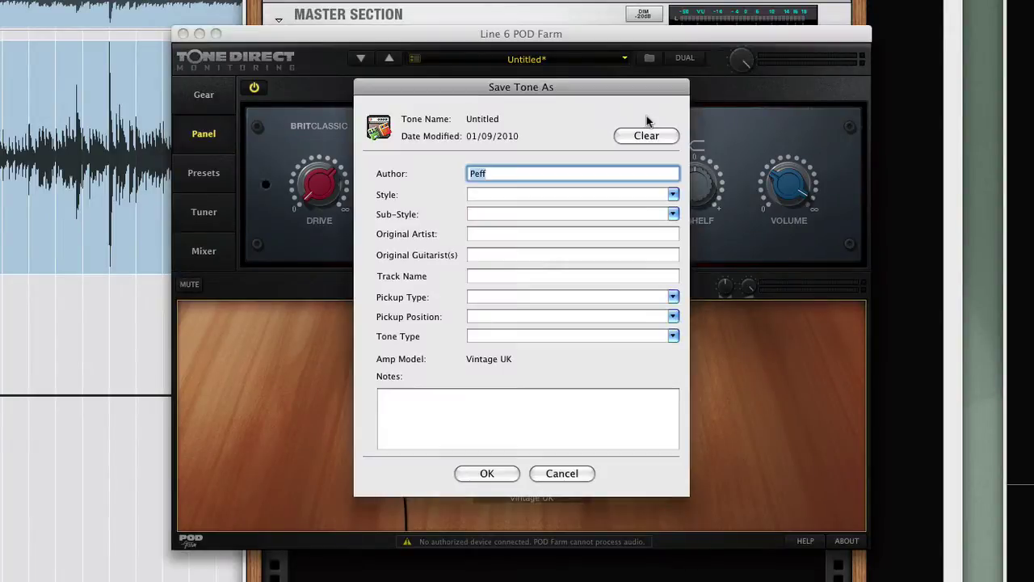
{"action": "left_click", "coordinate": [501, 469]}
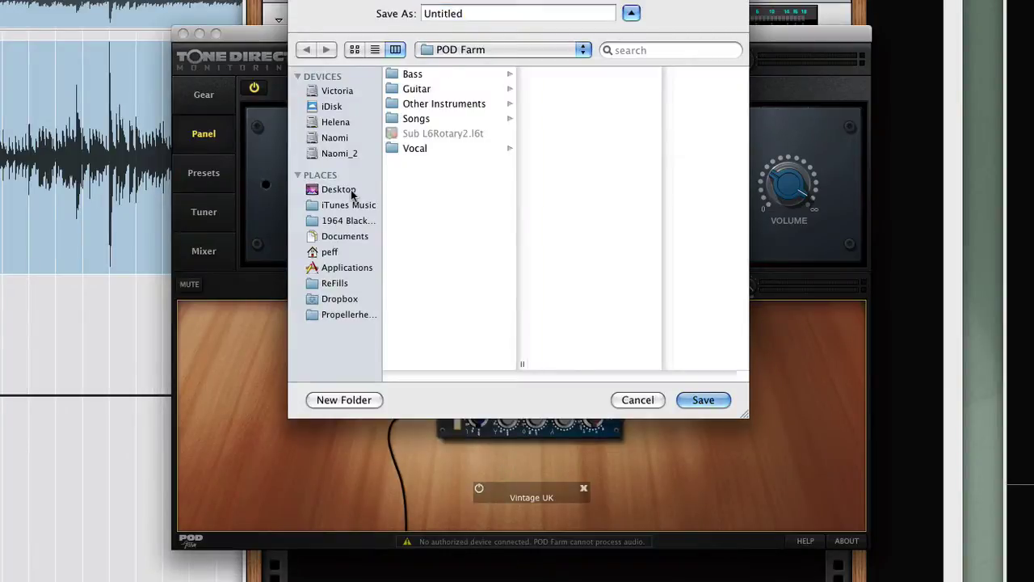
{"action": "left_click", "coordinate": [327, 189]}
{"action": "double_click", "coordinate": [486, 14]}
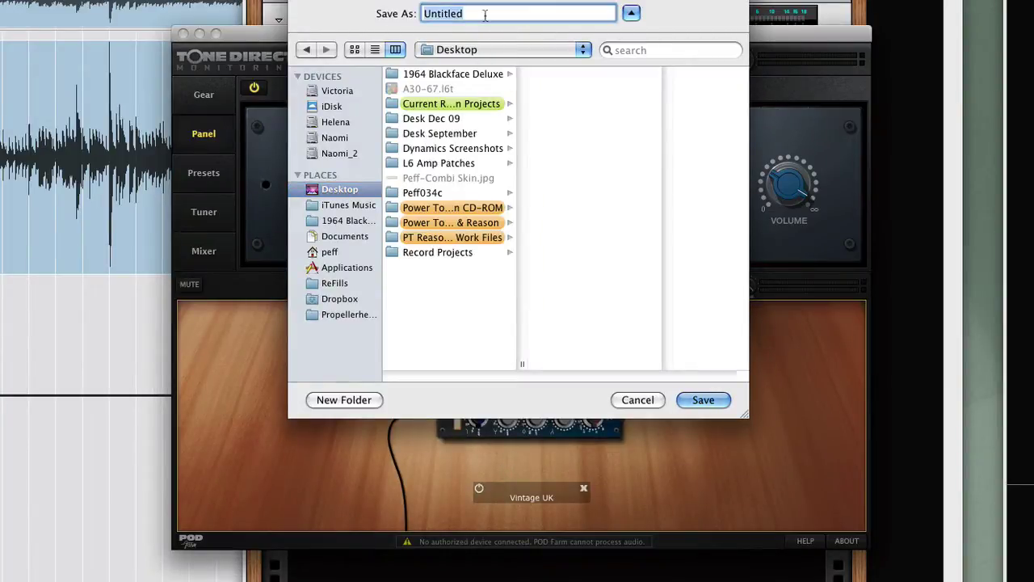
{"action": "type", "text": "Ten73"}
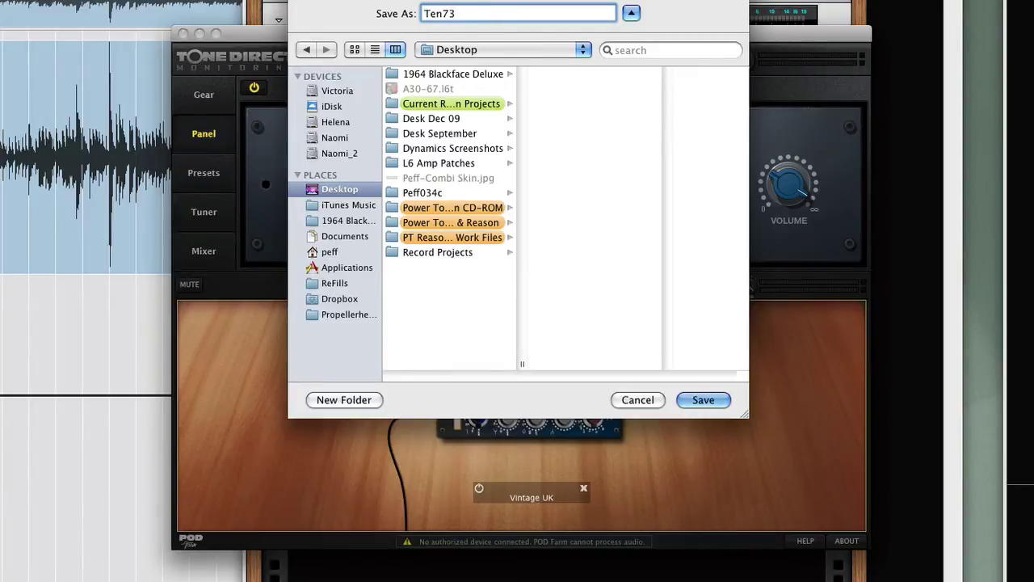
{"action": "key", "text": "Return"}
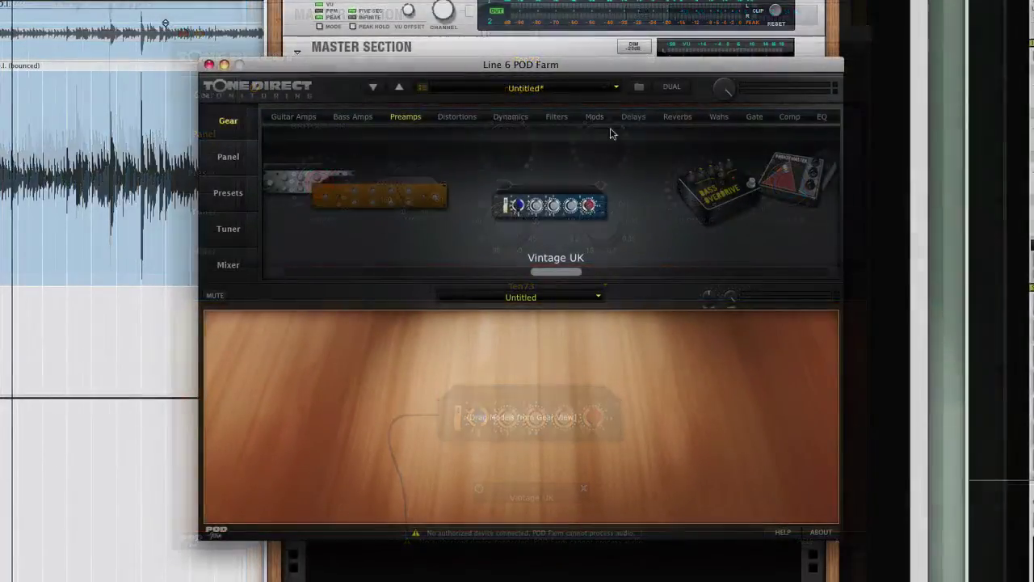
Place a Line 6 Flanger from the Mods models onto the pedalboard and open its panel.
{"action": "left_click", "coordinate": [604, 118]}
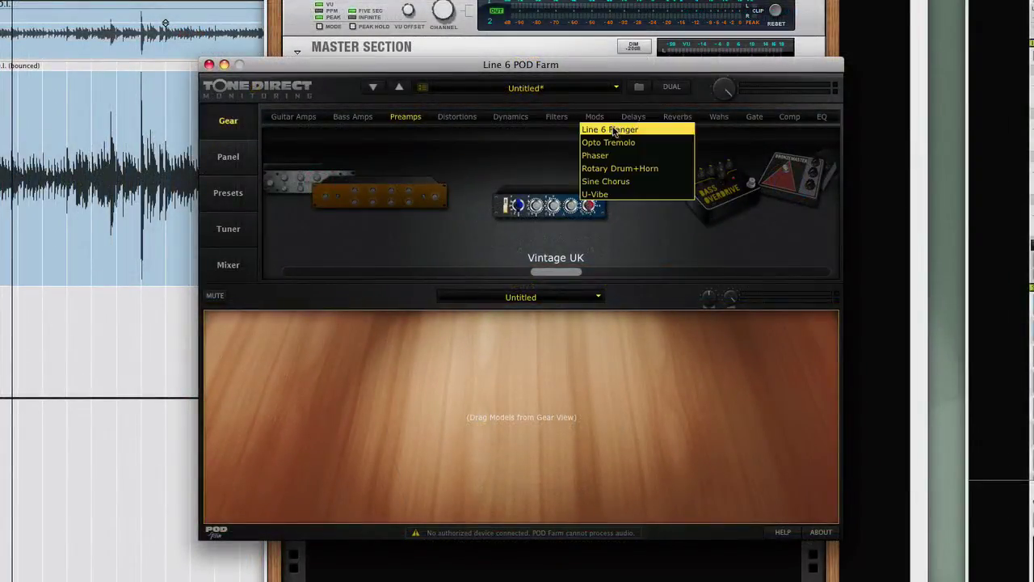
{"action": "left_click", "coordinate": [611, 131]}
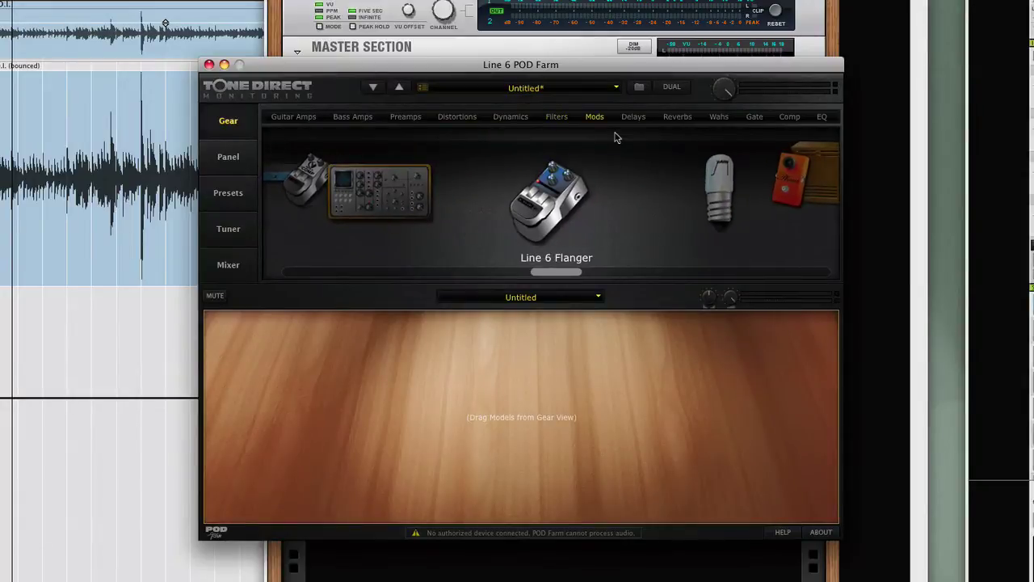
{"action": "left_click_drag", "start_coordinate": [549, 192], "coordinate": [524, 419]}
{"action": "double_click", "coordinate": [533, 418]}
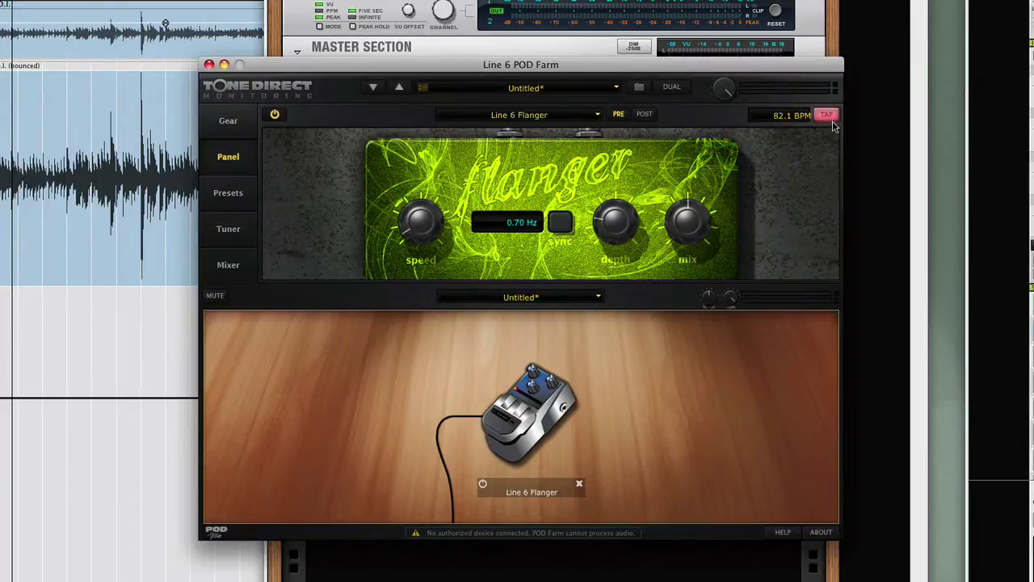
Set the tempo to 133 BPM, enable Sync, and lower the flanger speed to 0.55 Hz.
{"action": "left_click", "coordinate": [796, 114]}
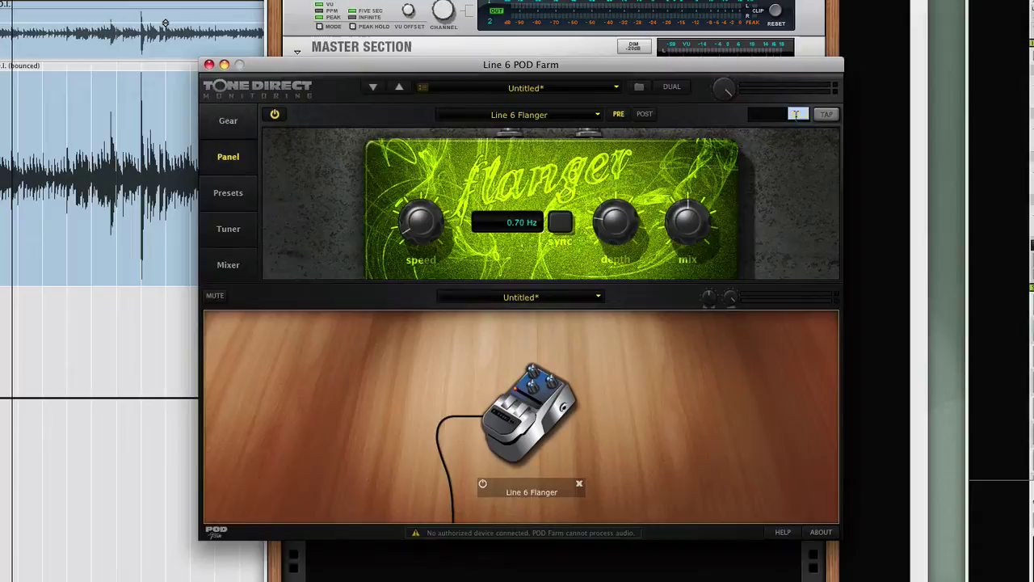
{"action": "type", "text": "133"}
{"action": "key", "text": "Return"}
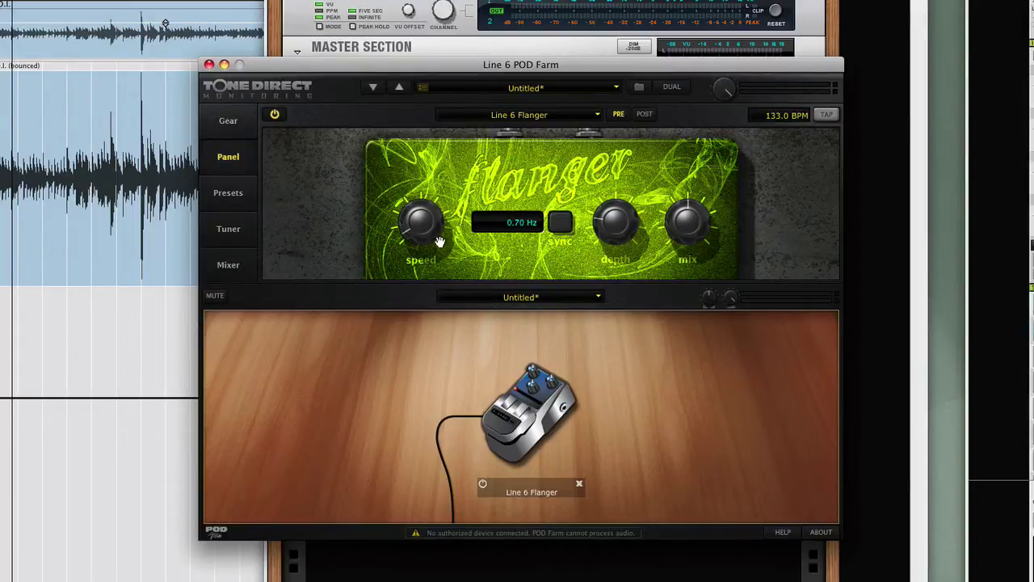
{"action": "left_click", "coordinate": [562, 224]}
{"action": "left_click_drag", "start_coordinate": [412, 280], "coordinate": [415, 331]}
Save As the flanger tone to the Desktop under the name L6 Flanger.
{"action": "left_click", "coordinate": [640, 87]}
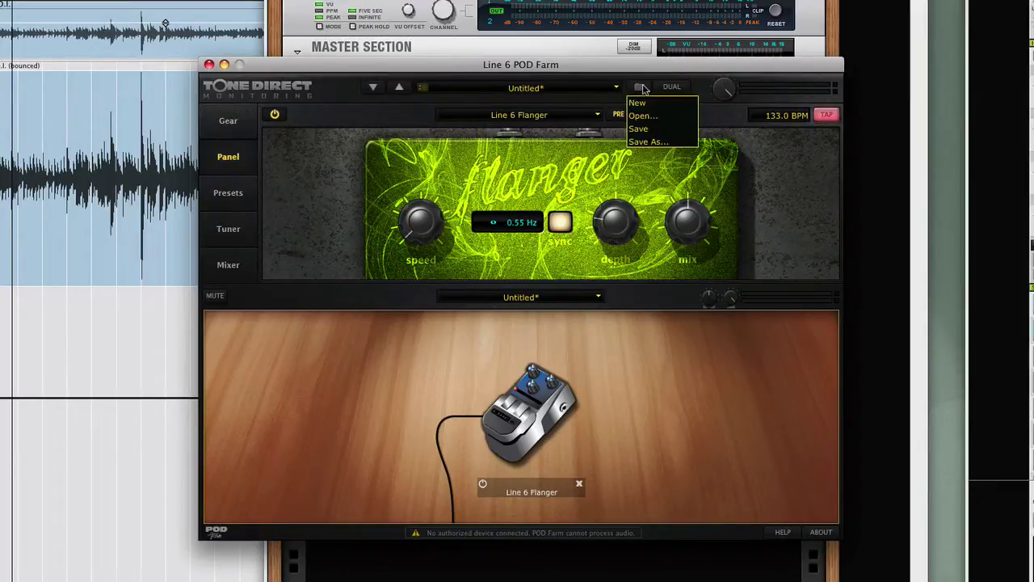
{"action": "left_click", "coordinate": [645, 143]}
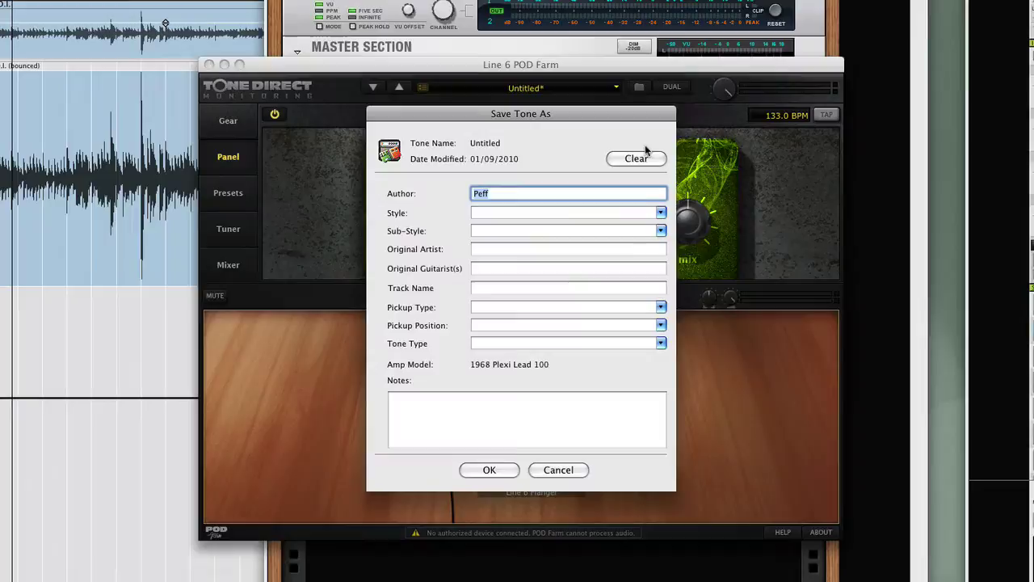
{"action": "left_click", "coordinate": [490, 471]}
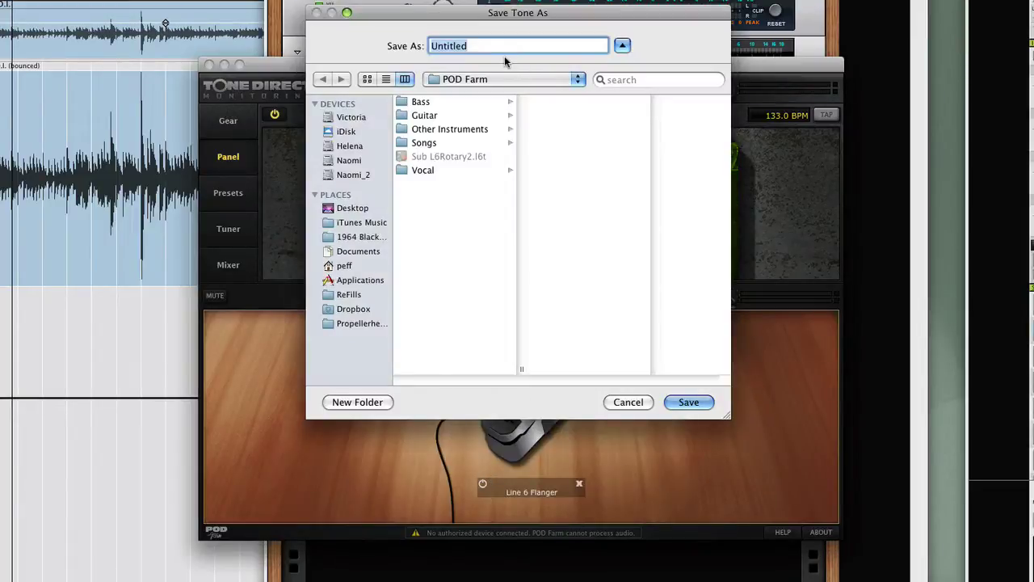
{"action": "left_click", "coordinate": [351, 208]}
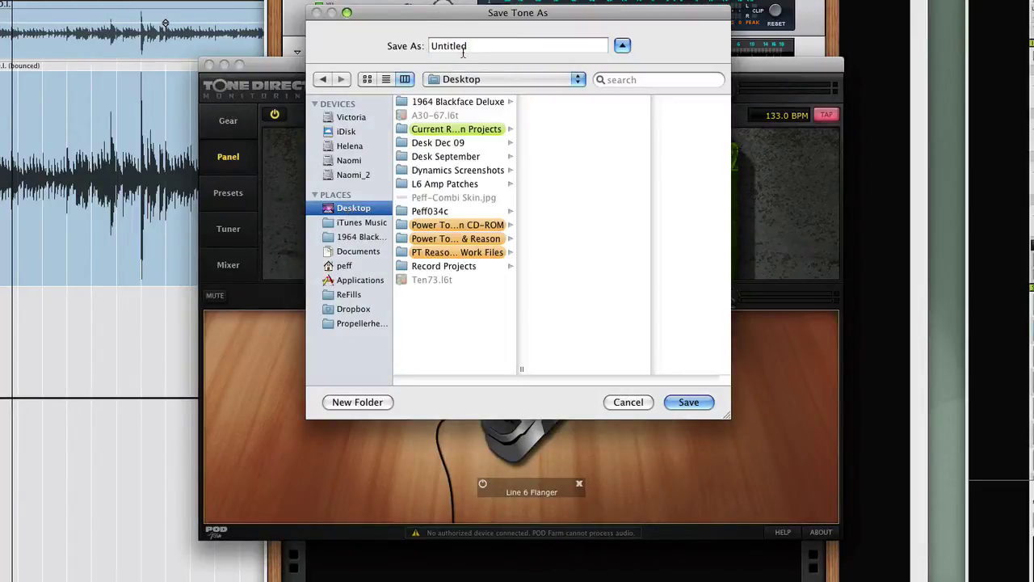
{"action": "double_click", "coordinate": [463, 47]}
{"action": "type", "text": "L"}
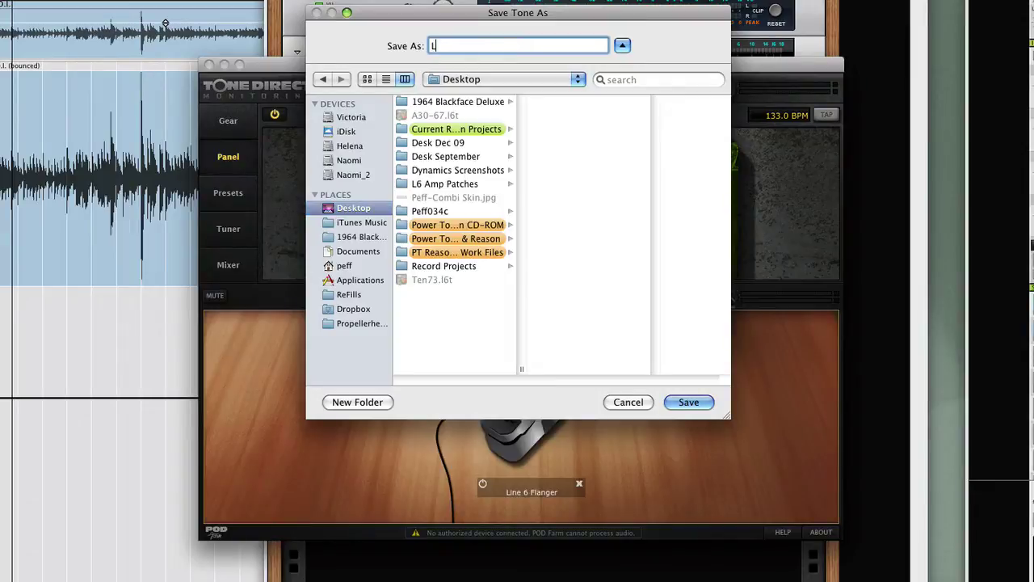
{"action": "type", "text": "6 Flanger"}
{"action": "key", "text": "Return"}
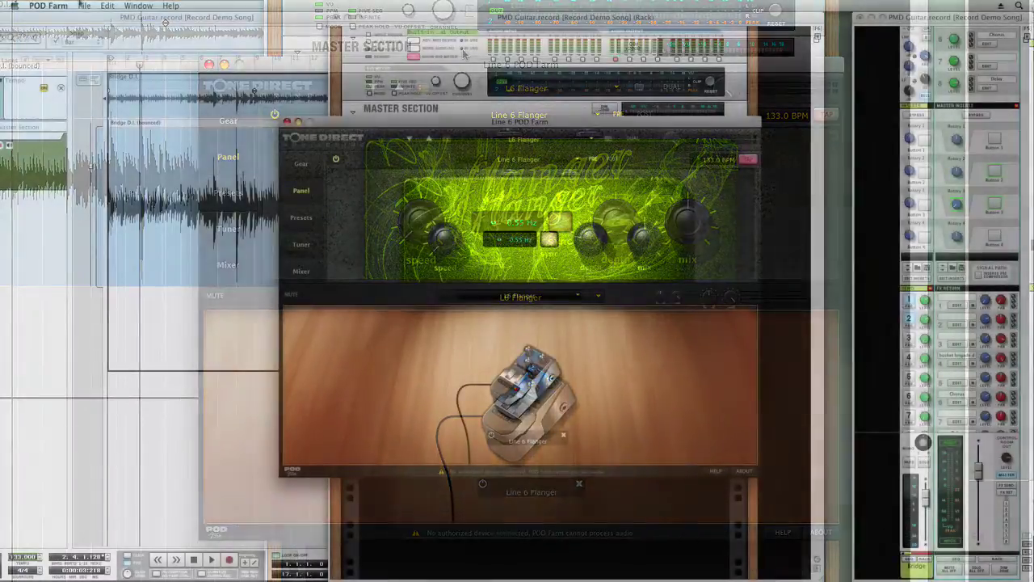
Start a new tone and place a Classic Distortion pedal on the pedalboard, opening its controls.
{"action": "left_click", "coordinate": [84, 6]}
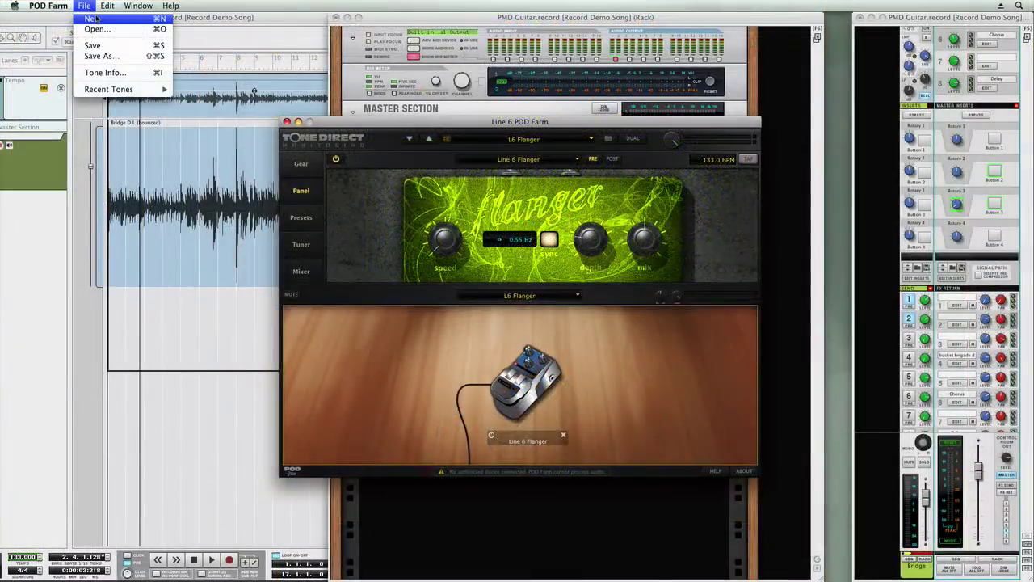
{"action": "left_click", "coordinate": [94, 18]}
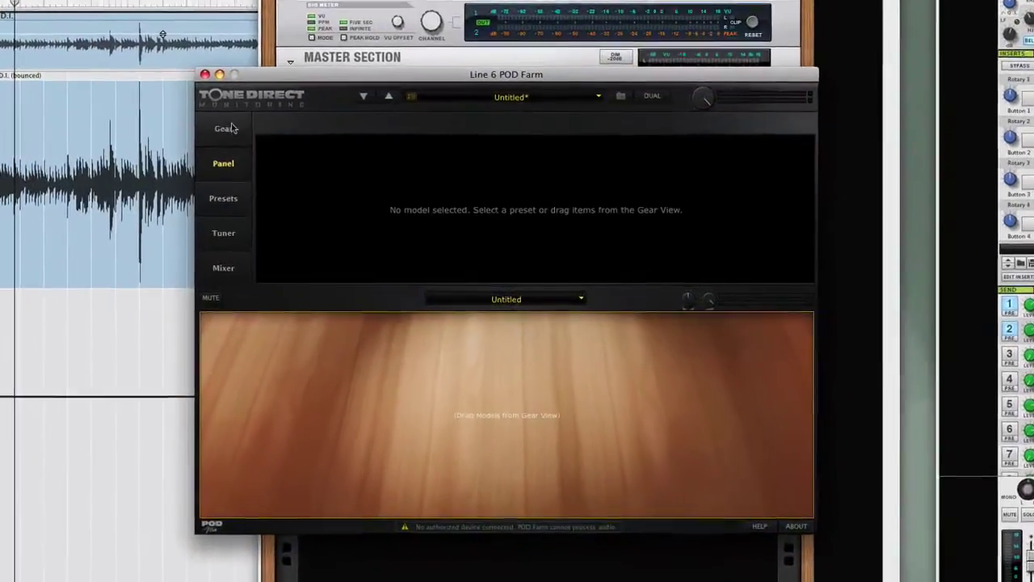
{"action": "left_click", "coordinate": [289, 158]}
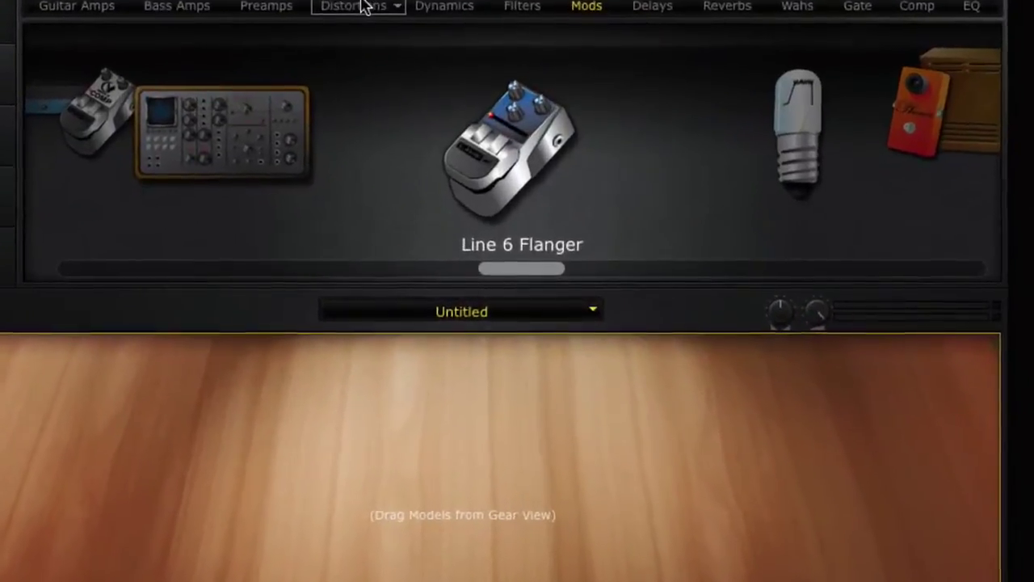
{"action": "left_click", "coordinate": [364, 6]}
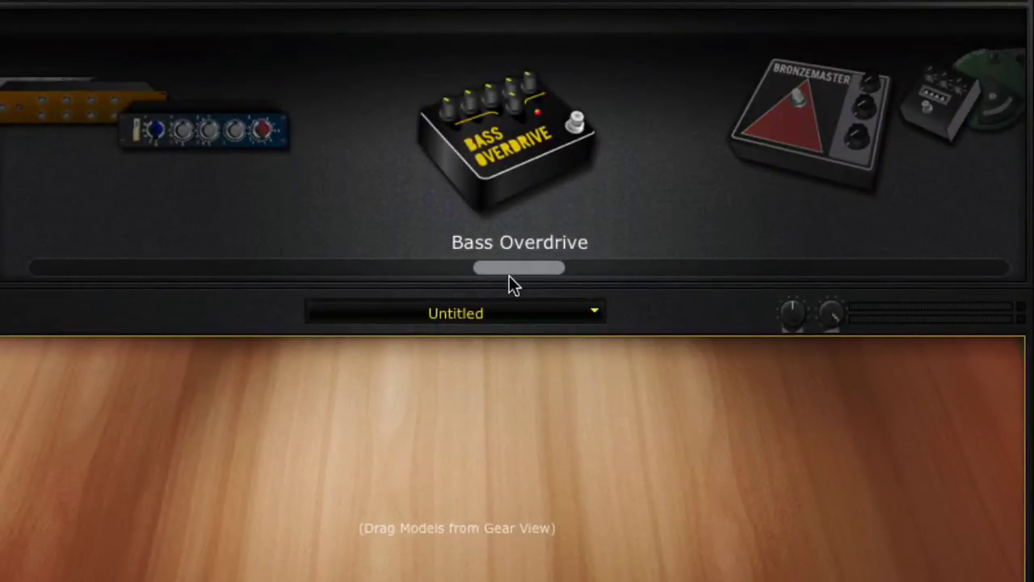
{"action": "left_click_drag", "start_coordinate": [497, 265], "coordinate": [563, 265]}
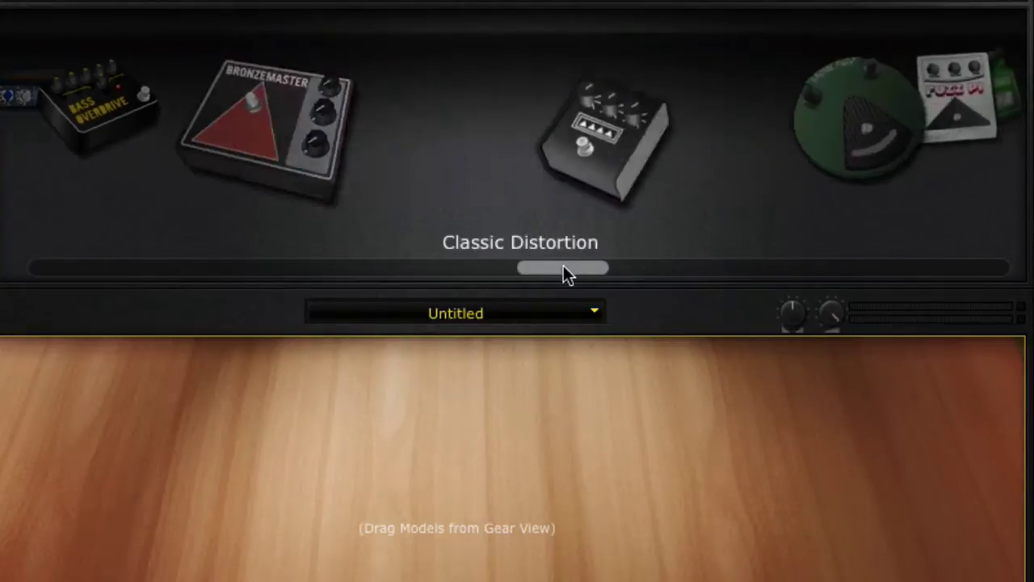
{"action": "left_click_drag", "start_coordinate": [501, 153], "coordinate": [461, 455]}
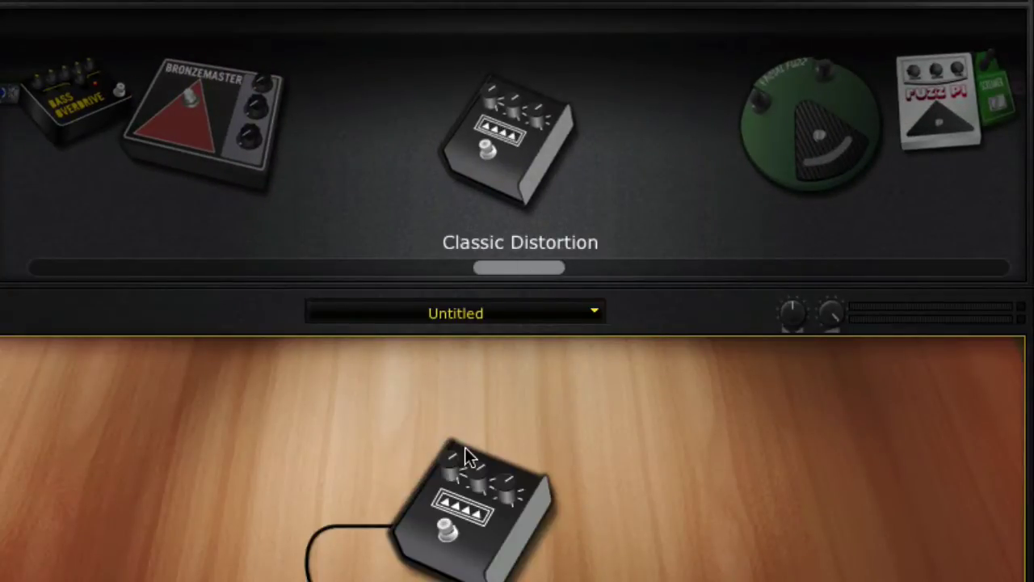
{"action": "left_click", "coordinate": [480, 535]}
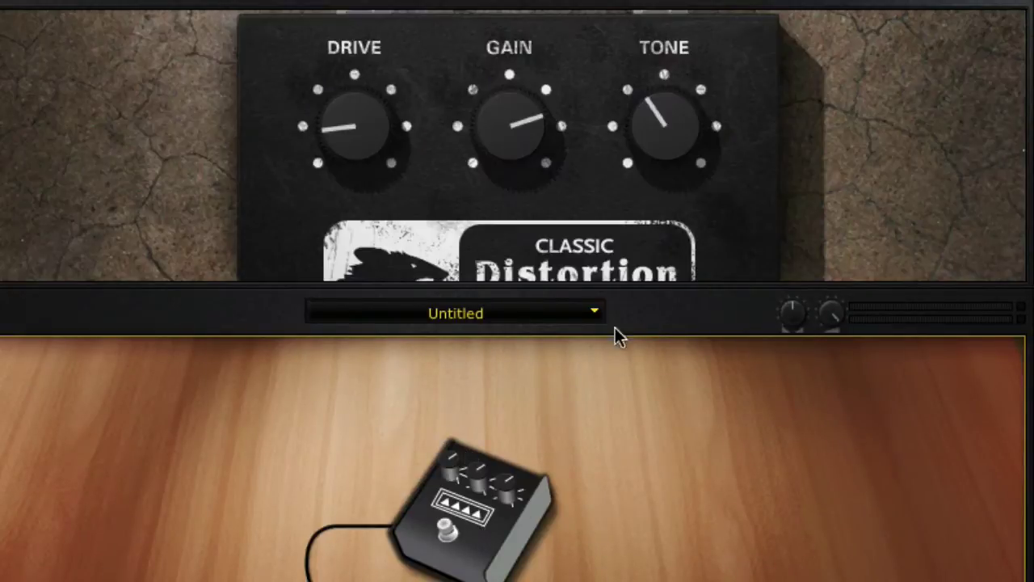
Set the Classic Distortion's drive to about 28%, gain to 75% and tone to about 46%.
{"action": "left_click_drag", "start_coordinate": [381, 160], "coordinate": [383, 137]}
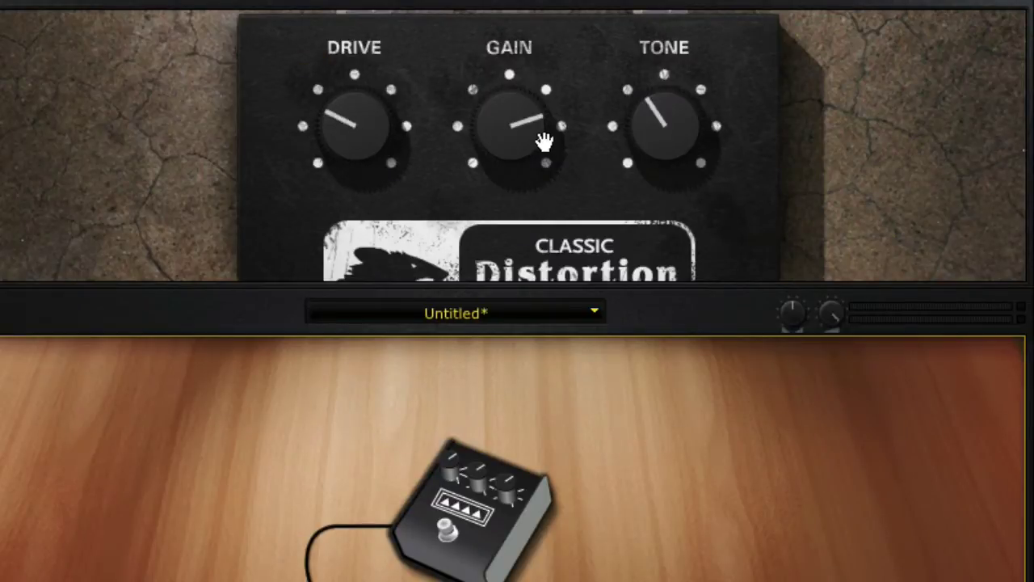
{"action": "left_click_drag", "start_coordinate": [541, 133], "coordinate": [540, 130]}
{"action": "left_click_drag", "start_coordinate": [670, 134], "coordinate": [684, 121]}
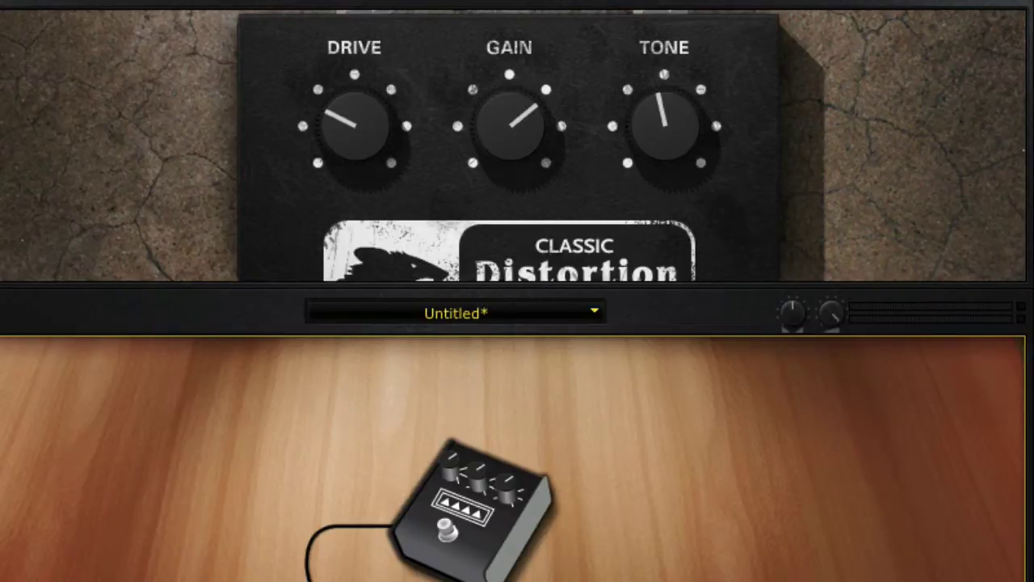
{"action": "left_click", "coordinate": [680, 4]}
Save the Classic Distortion tone to the Desktop as StompRodent.
{"action": "left_click", "coordinate": [680, 32]}
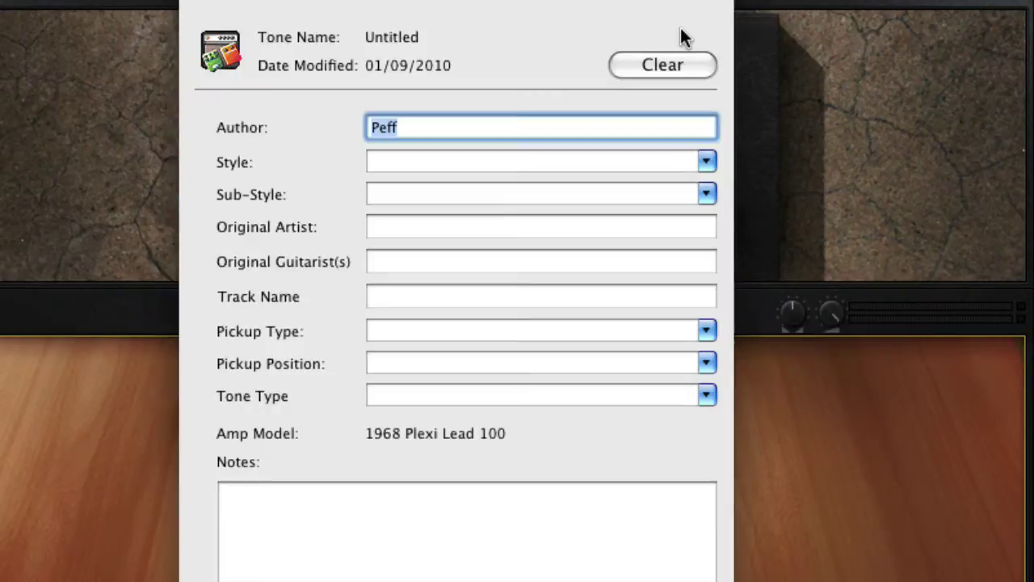
{"action": "key", "text": "Return"}
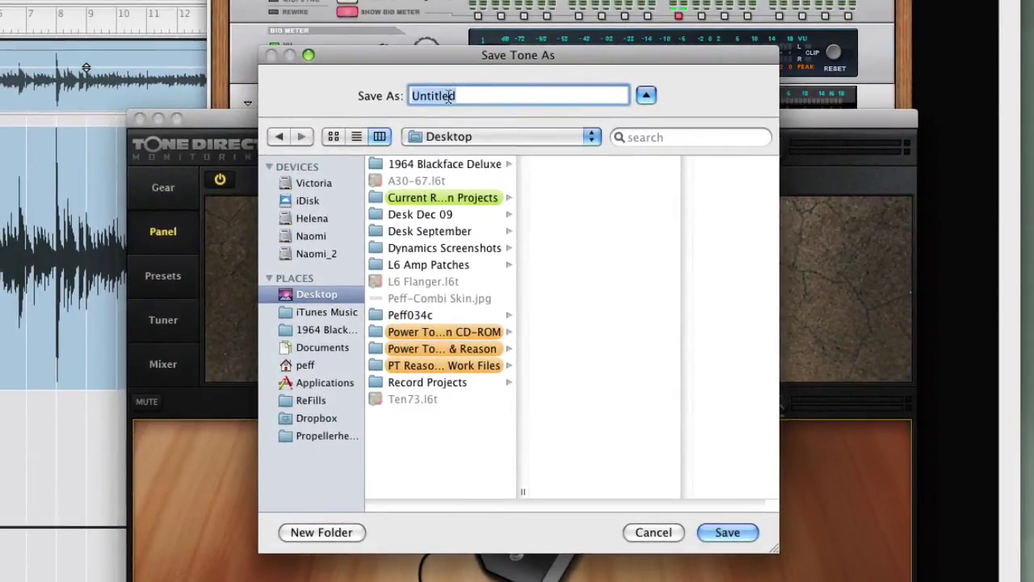
{"action": "type", "text": "Sto"}
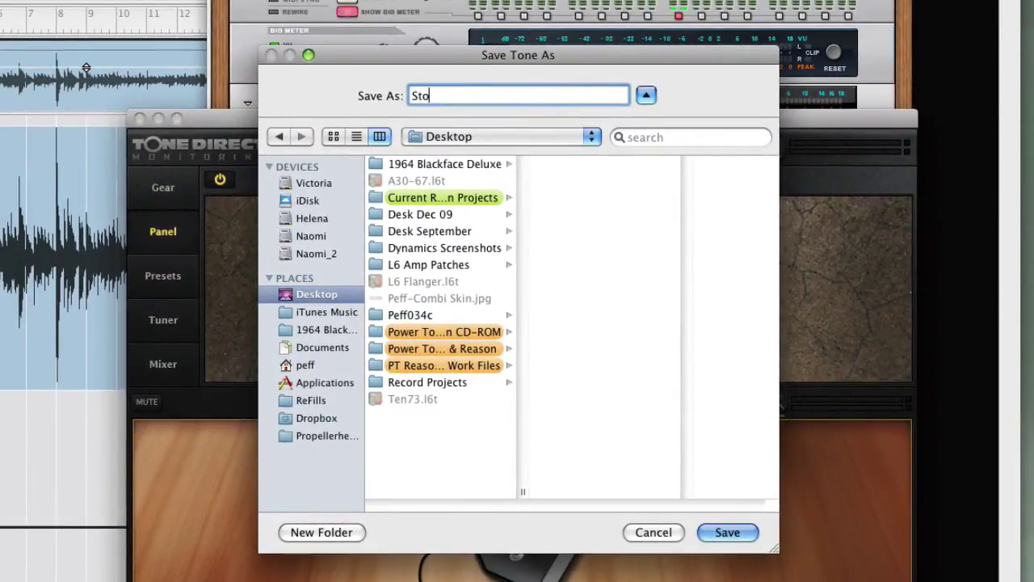
{"action": "type", "text": "mpRodent"}
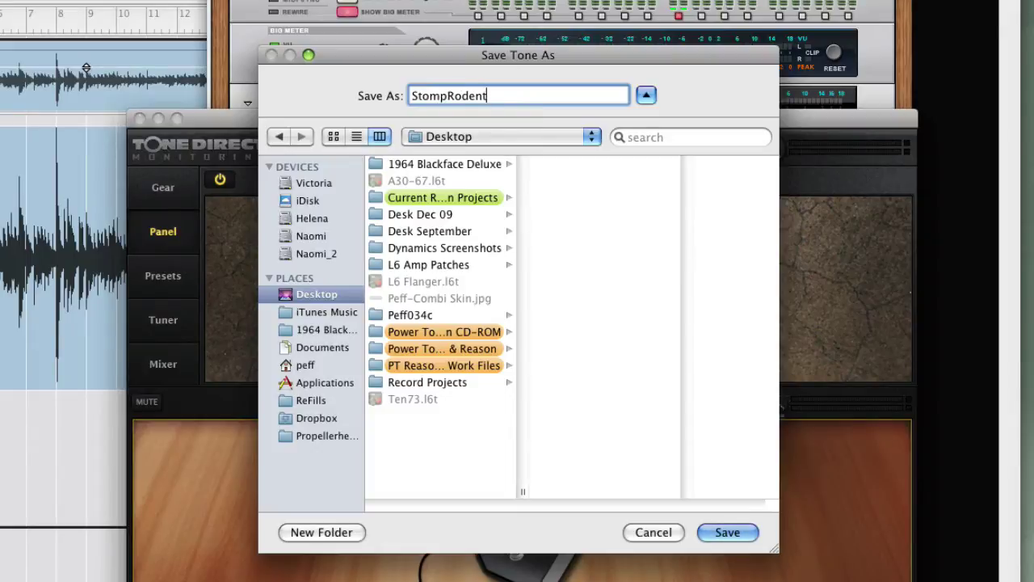
{"action": "key", "text": "Return"}
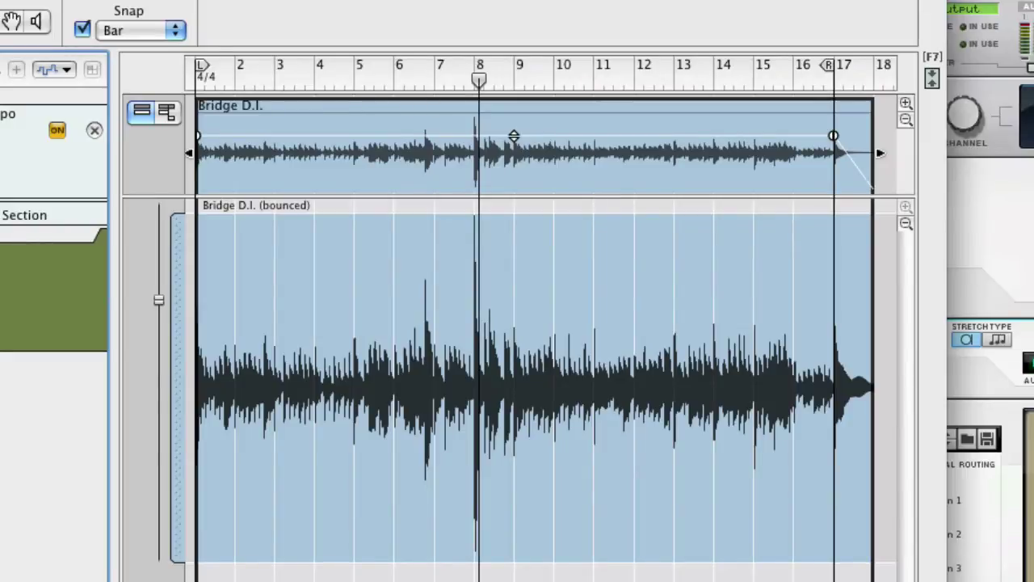
{"action": "key", "text": "F6"}
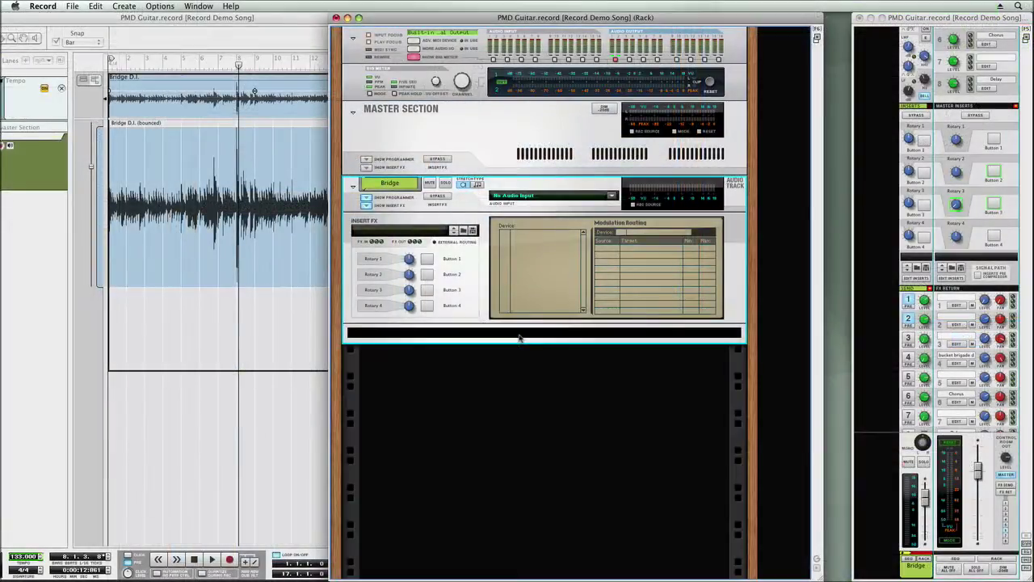
Create a Line 6 Guitar Amp at the spot just below the Bridge track.
{"action": "left_click", "coordinate": [519, 336]}
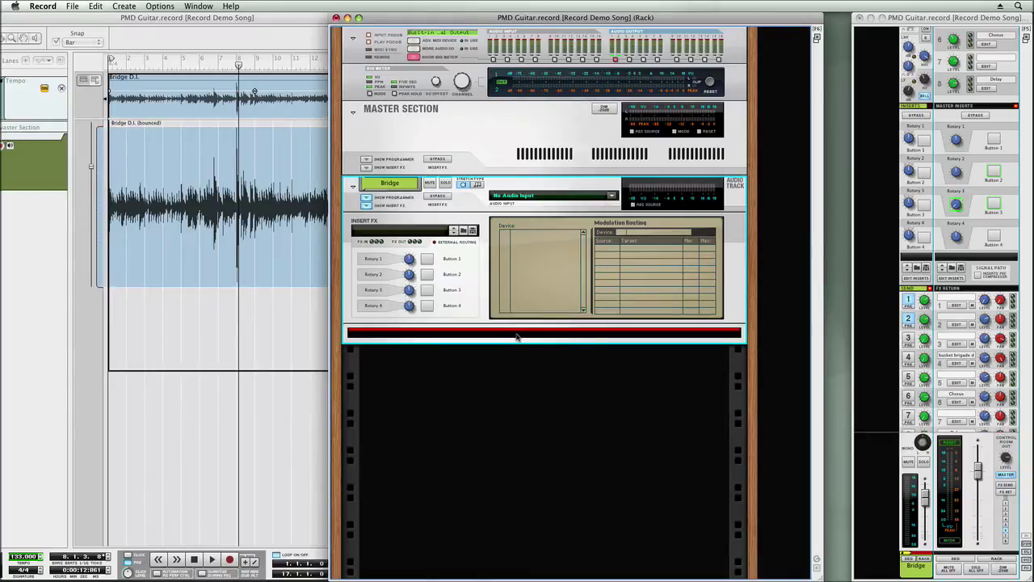
{"action": "right_click", "coordinate": [518, 336]}
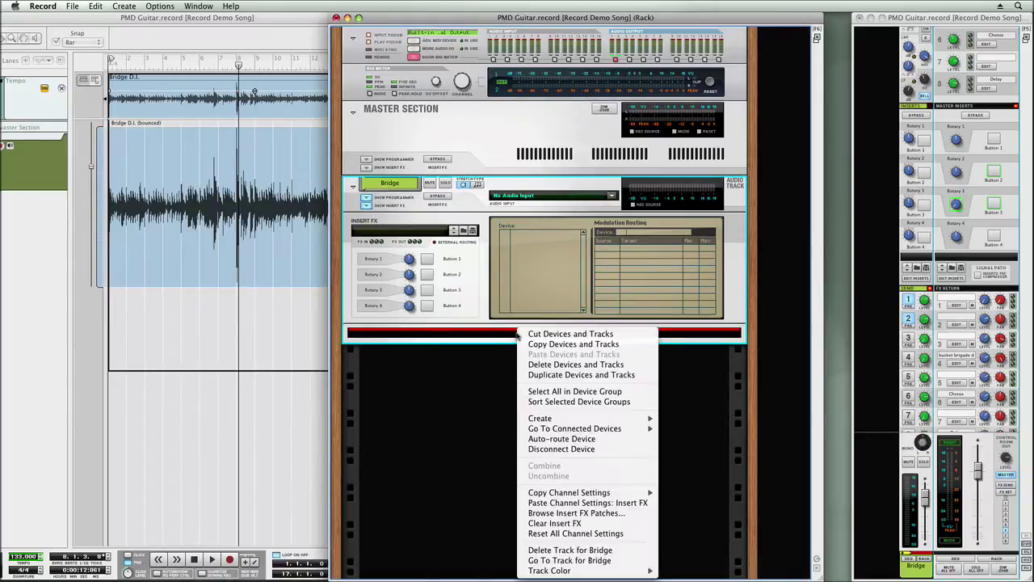
{"action": "mouse_move", "coordinate": [569, 420]}
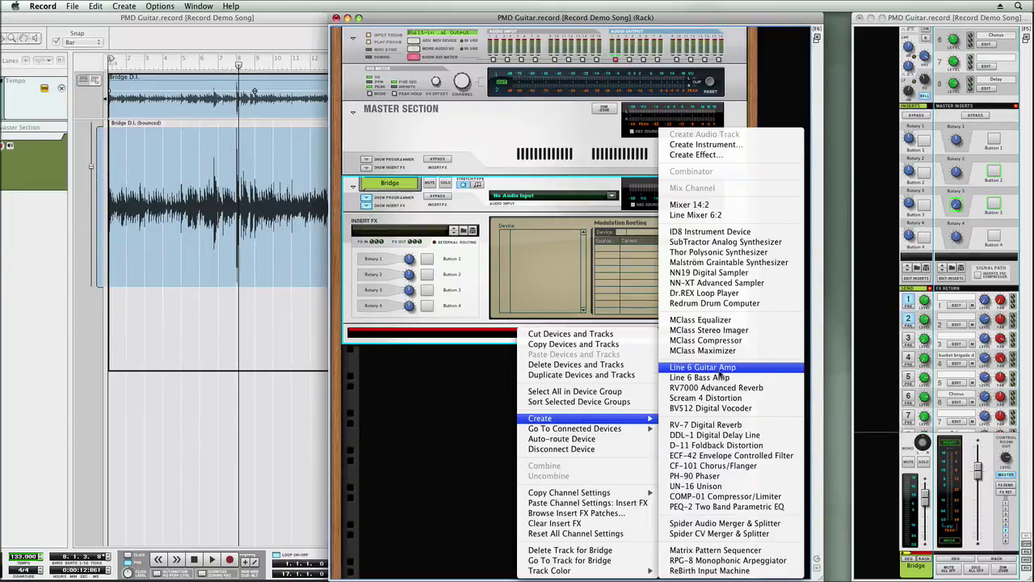
{"action": "left_click", "coordinate": [718, 371]}
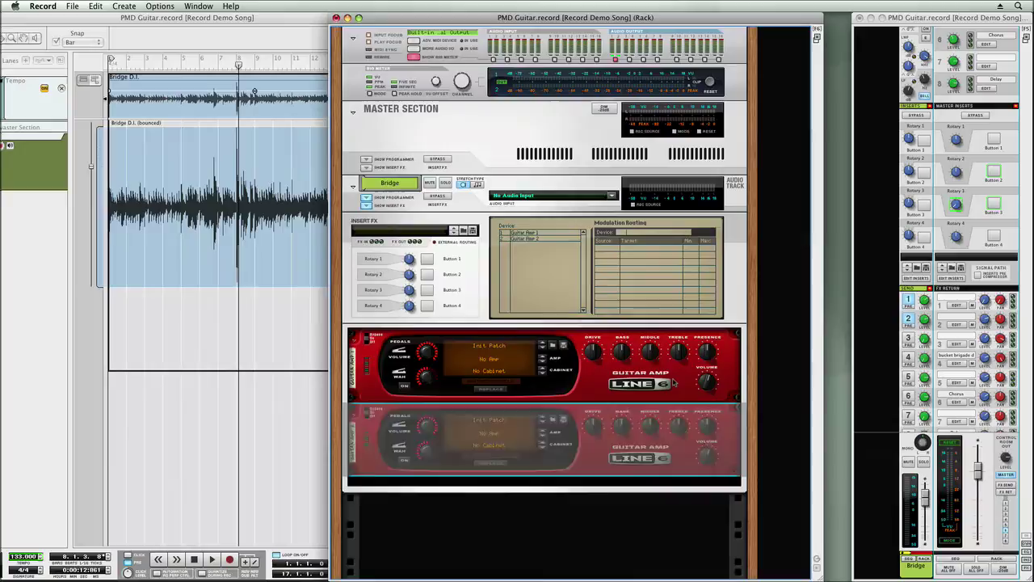
Add further Line 6 Guitar Amps until four are stacked under the Bridge track.
{"action": "right_click", "coordinate": [620, 332]}
{"action": "left_click", "coordinate": [800, 374]}
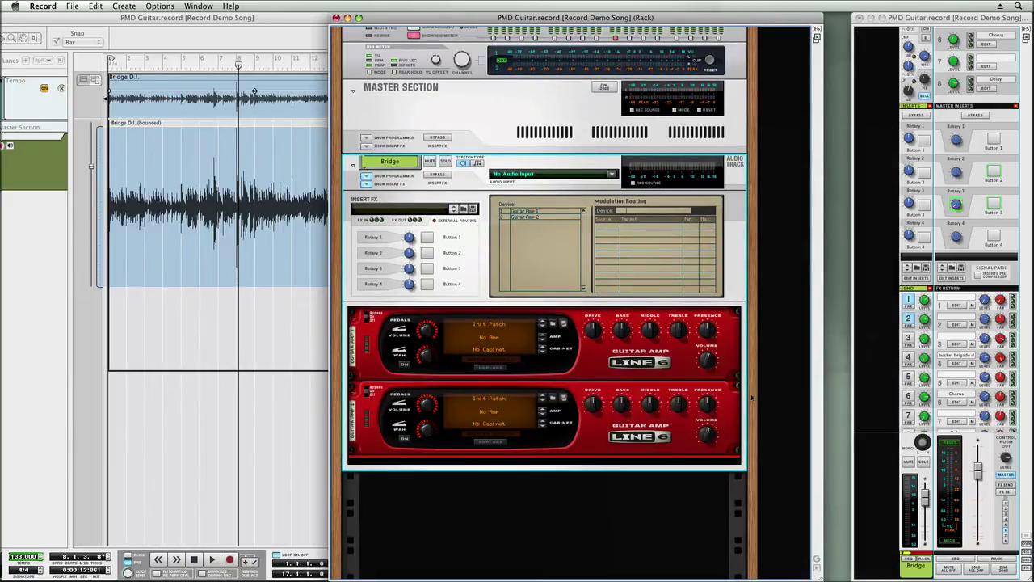
{"action": "right_click", "coordinate": [613, 329]}
{"action": "mouse_move", "coordinate": [647, 418]}
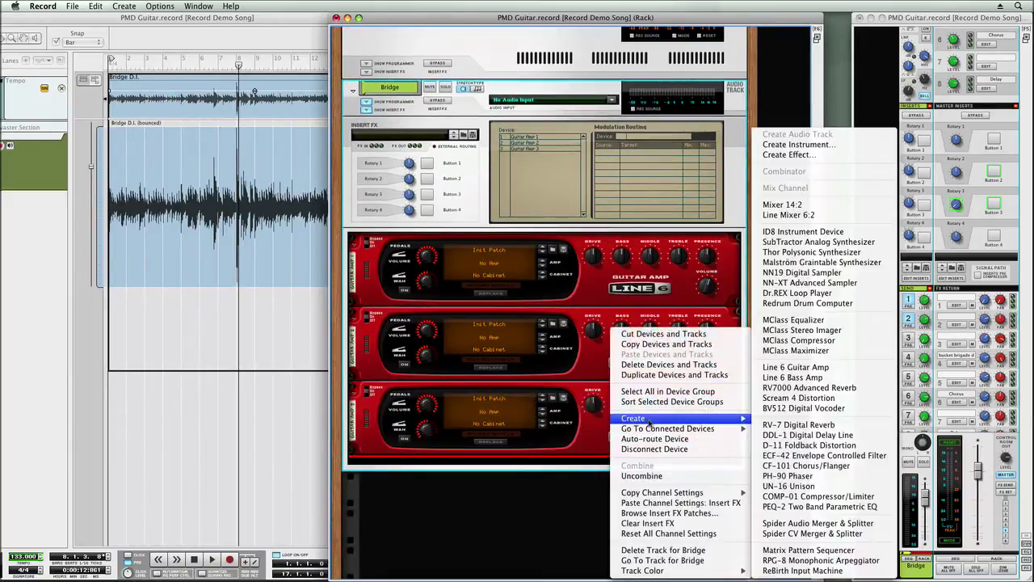
{"action": "left_click", "coordinate": [831, 366]}
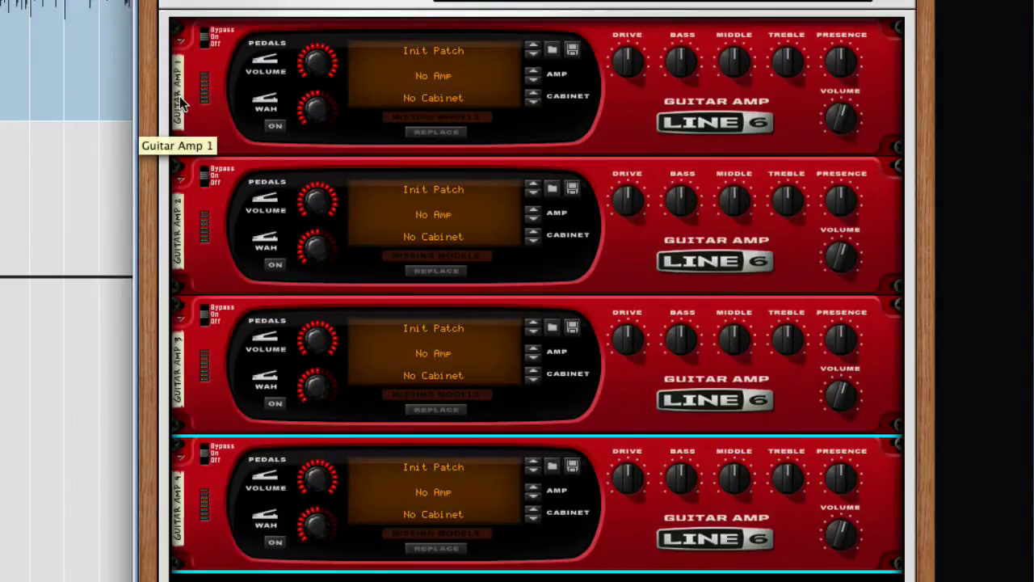
Rename the amp devices to Stomp box 1, Stomp Box 2, Amp/Cabinet and PreAmp in turn.
{"action": "double_click", "coordinate": [179, 96]}
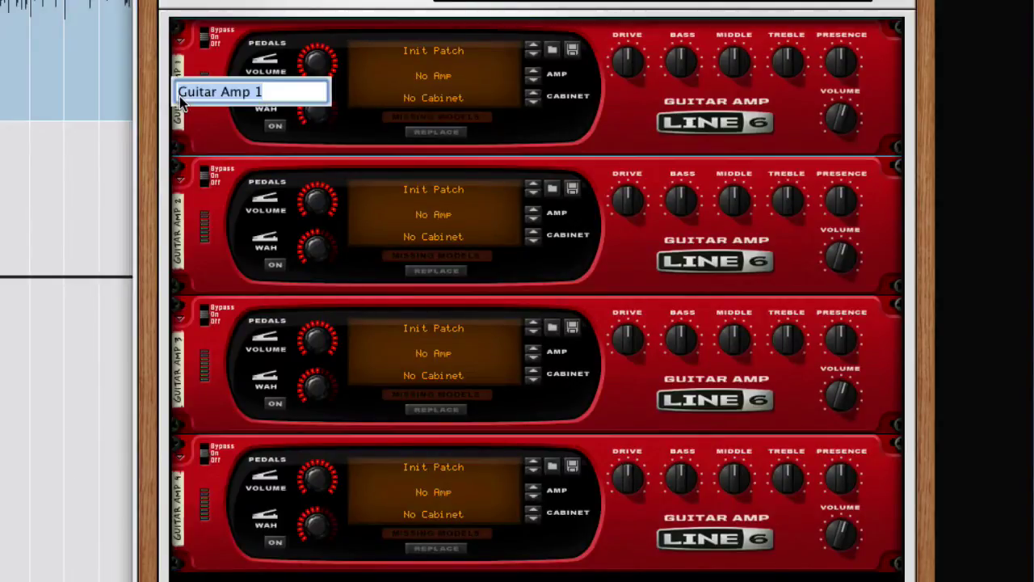
{"action": "type", "text": "S"}
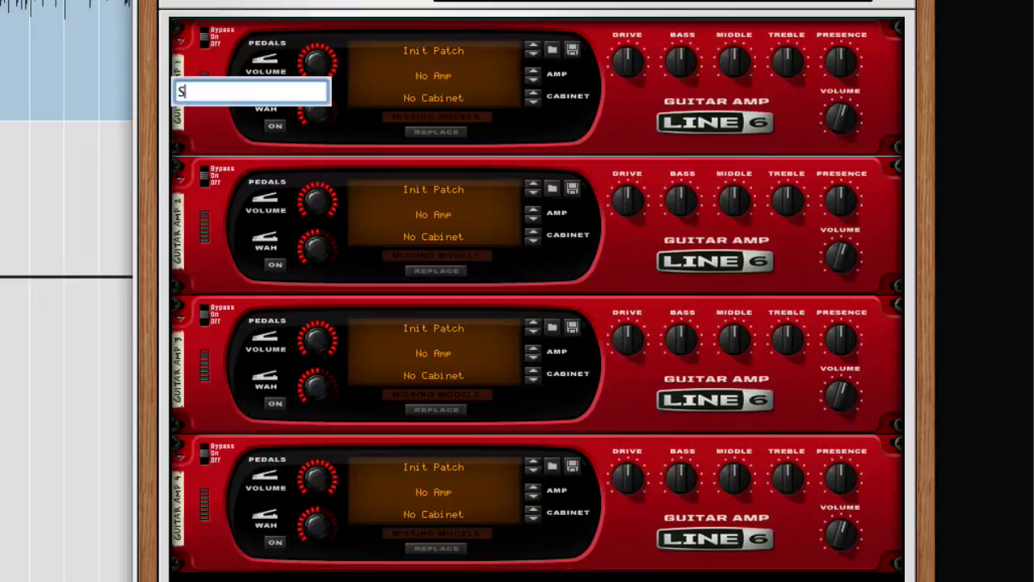
{"action": "type", "text": "tomp box"}
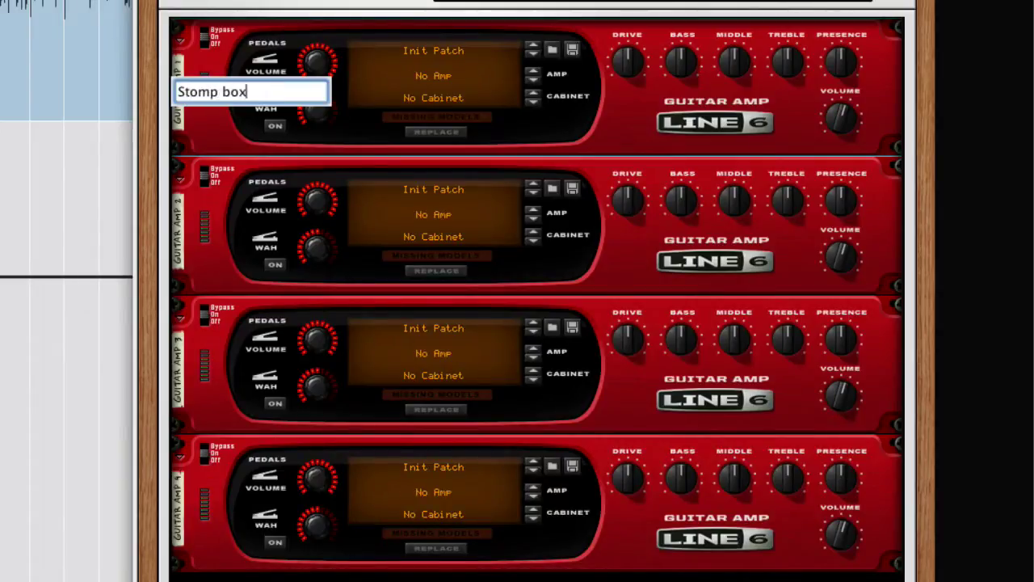
{"action": "key", "text": "Return"}
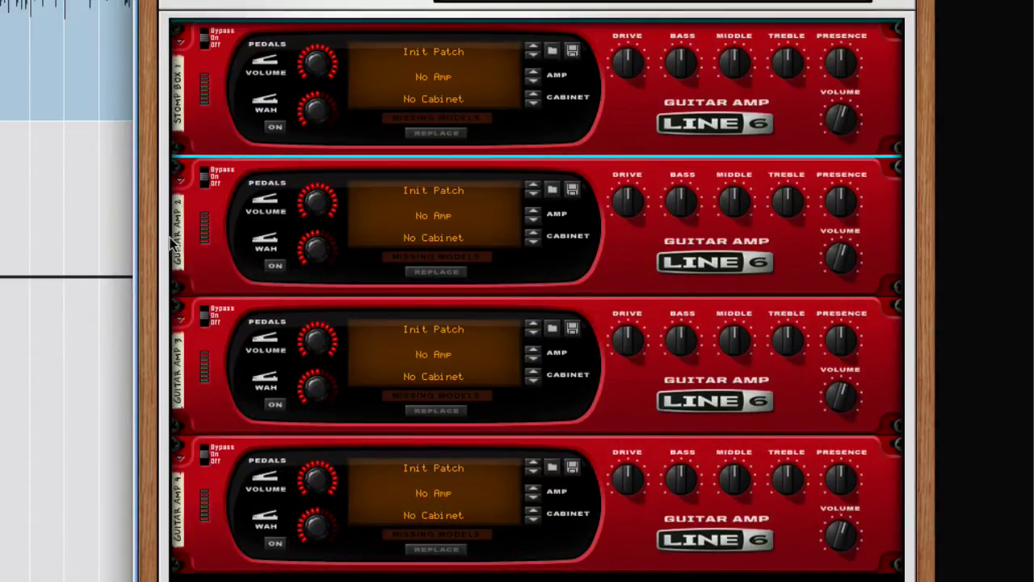
{"action": "double_click", "coordinate": [180, 239]}
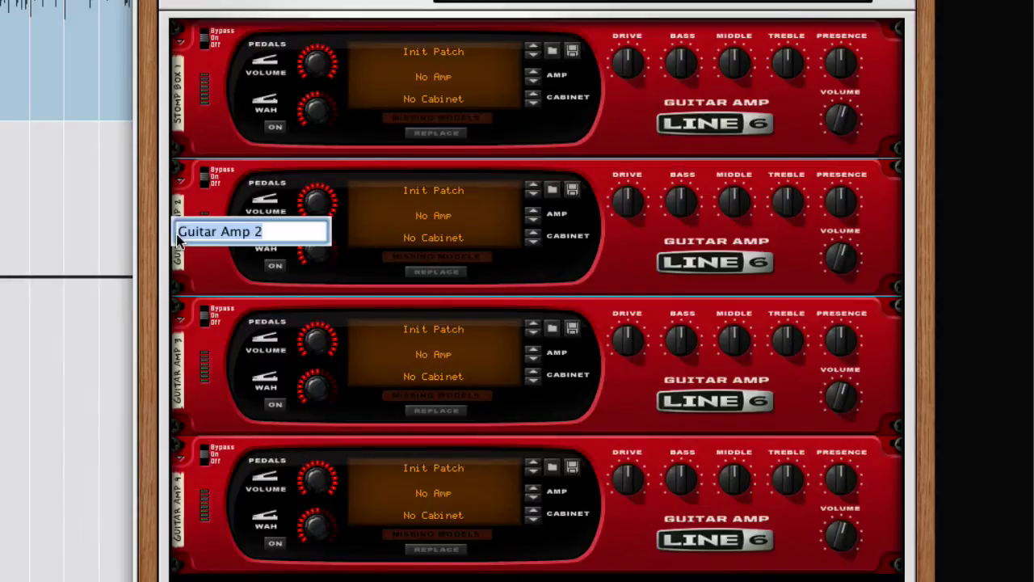
{"action": "type", "text": "Stomp B"}
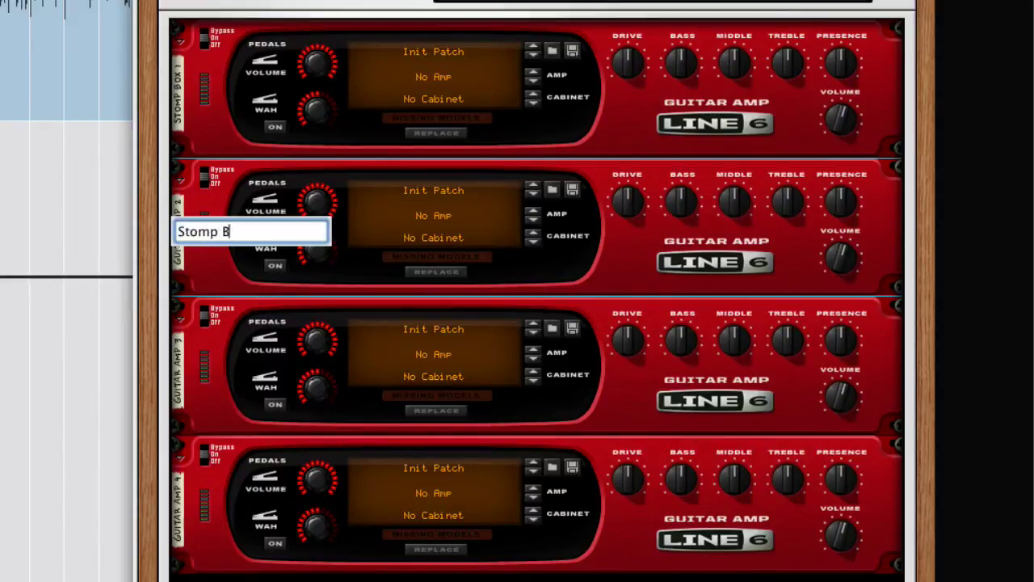
{"action": "type", "text": "ox 2"}
{"action": "key", "text": "Return"}
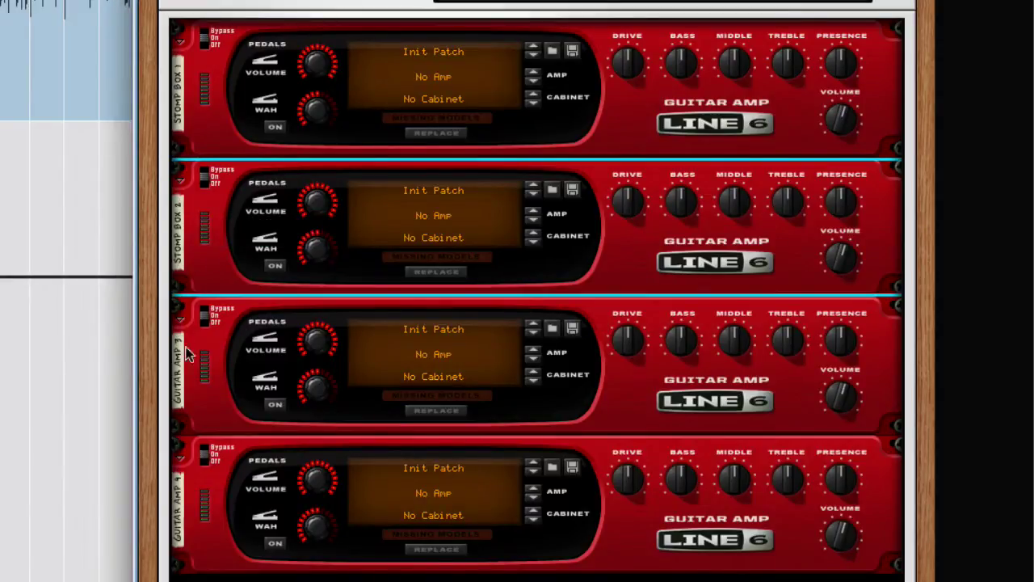
{"action": "double_click", "coordinate": [182, 373]}
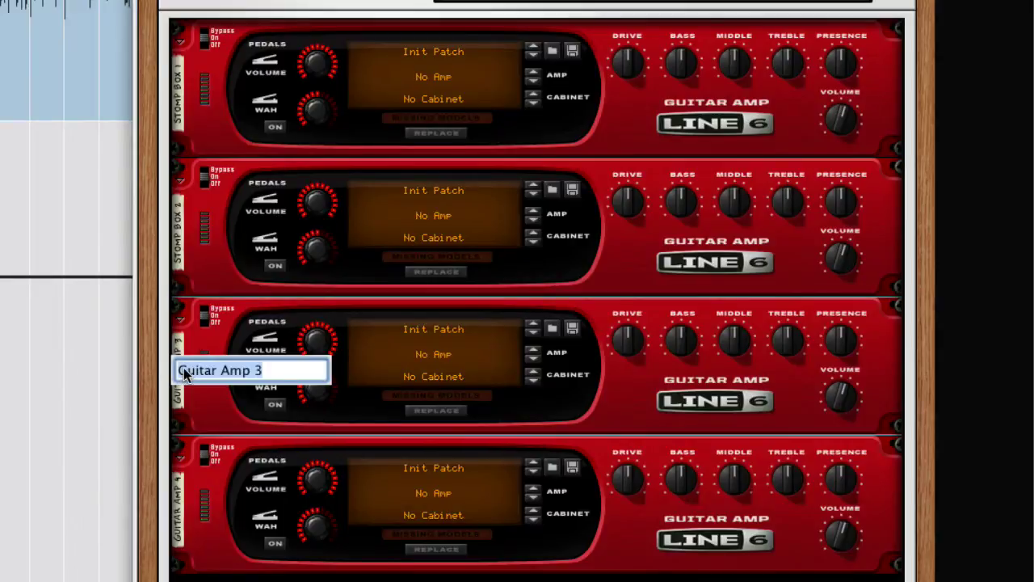
{"action": "type", "text": "Amp/Ca"}
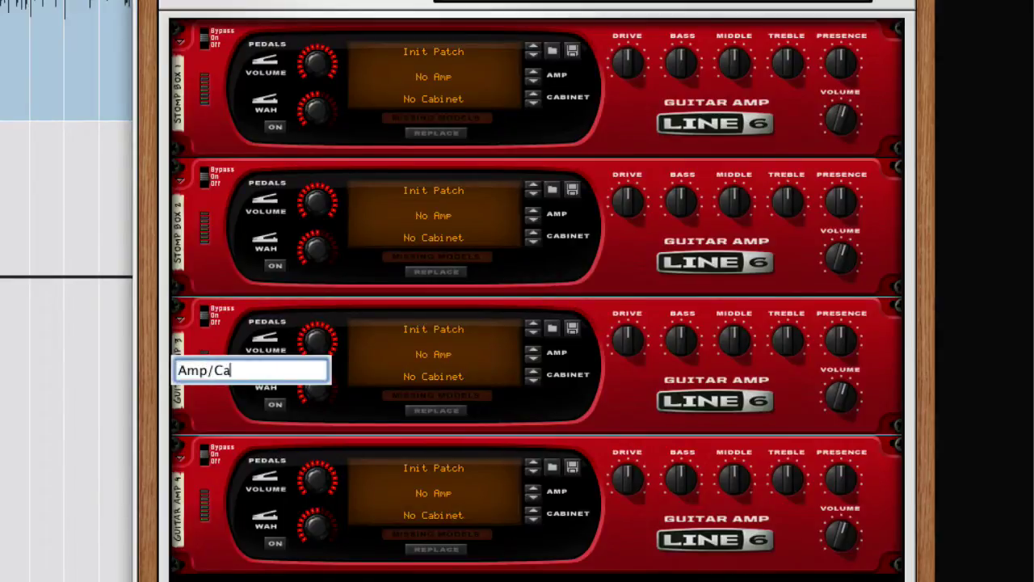
{"action": "type", "text": "binet"}
{"action": "key", "text": "Return"}
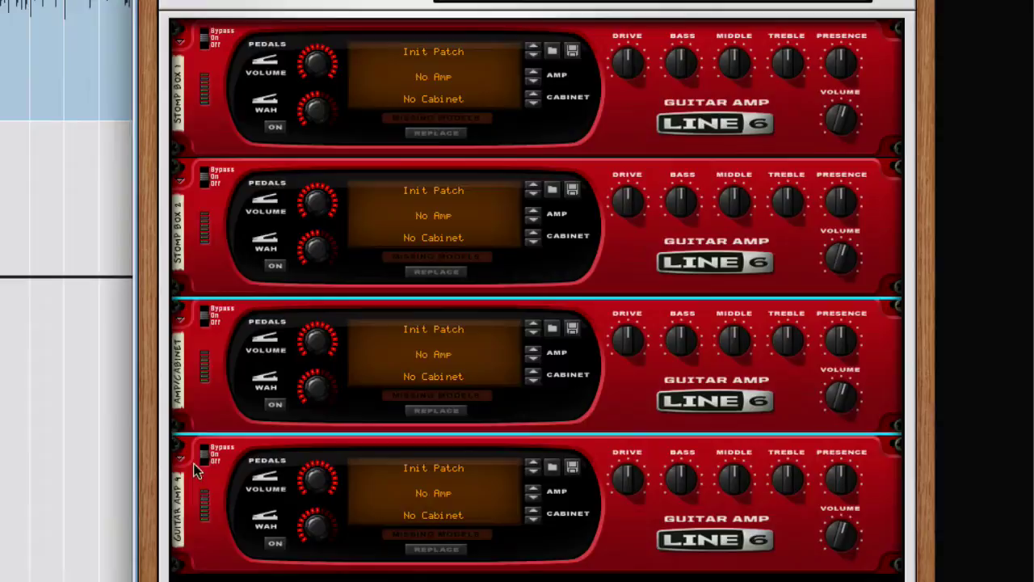
{"action": "double_click", "coordinate": [184, 511]}
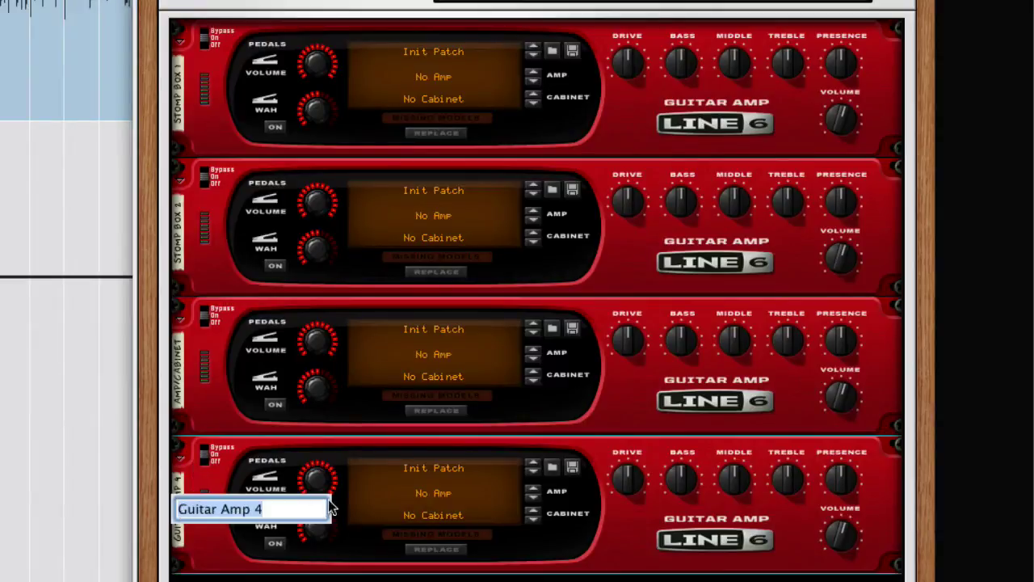
{"action": "type", "text": "P"}
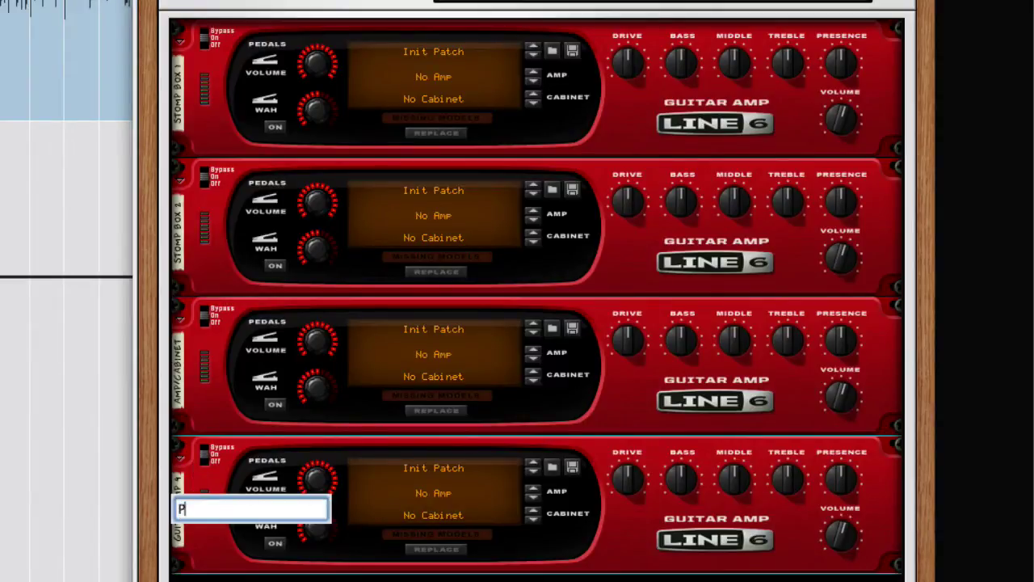
{"action": "type", "text": "reAmp"}
Confirm the PreAmp name, then load StompRodent into Stomp box 1 and L6 Flanger into Stomp Box 2.
{"action": "key", "text": "Return"}
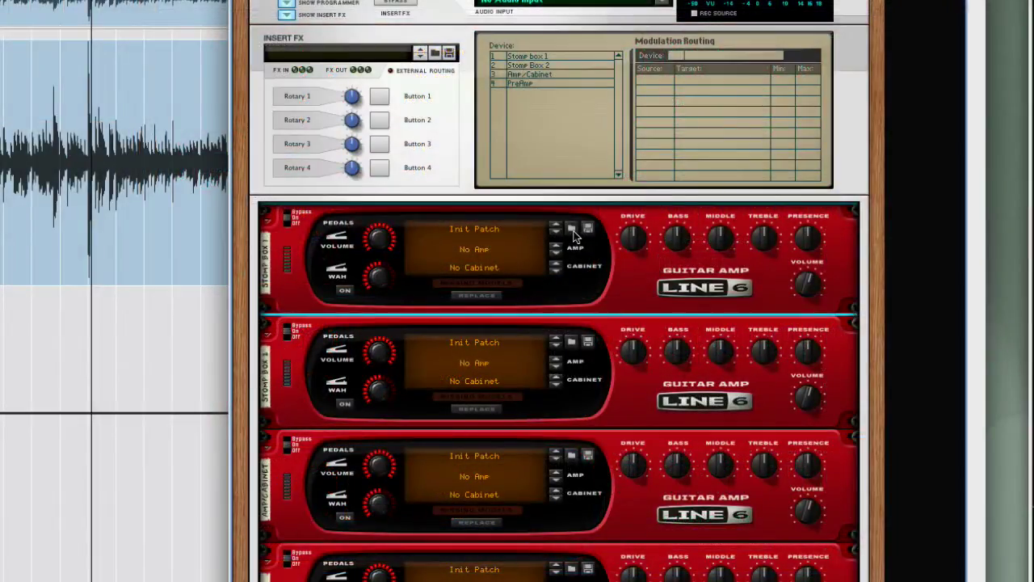
{"action": "left_click", "coordinate": [572, 231]}
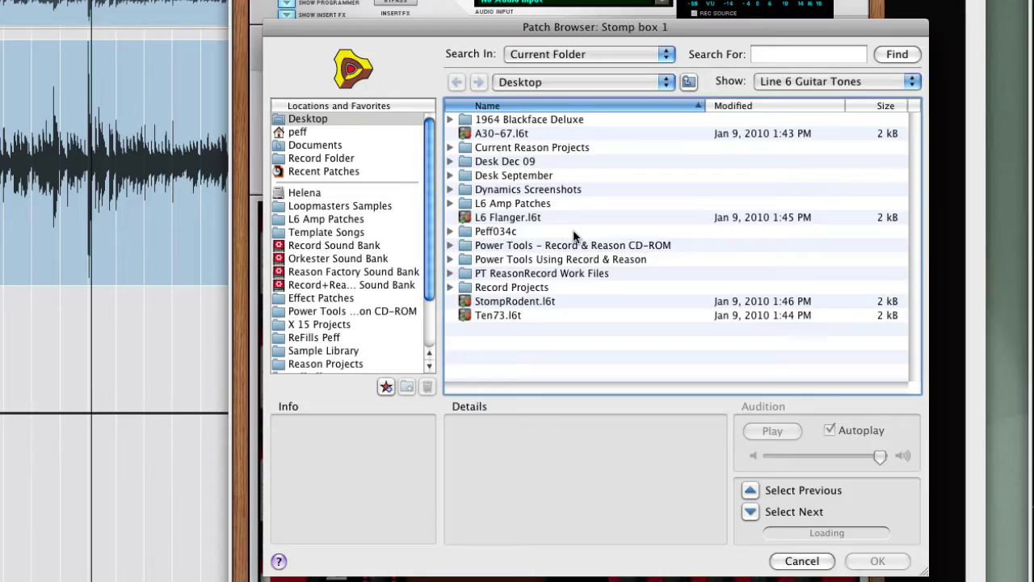
{"action": "left_click", "coordinate": [515, 301]}
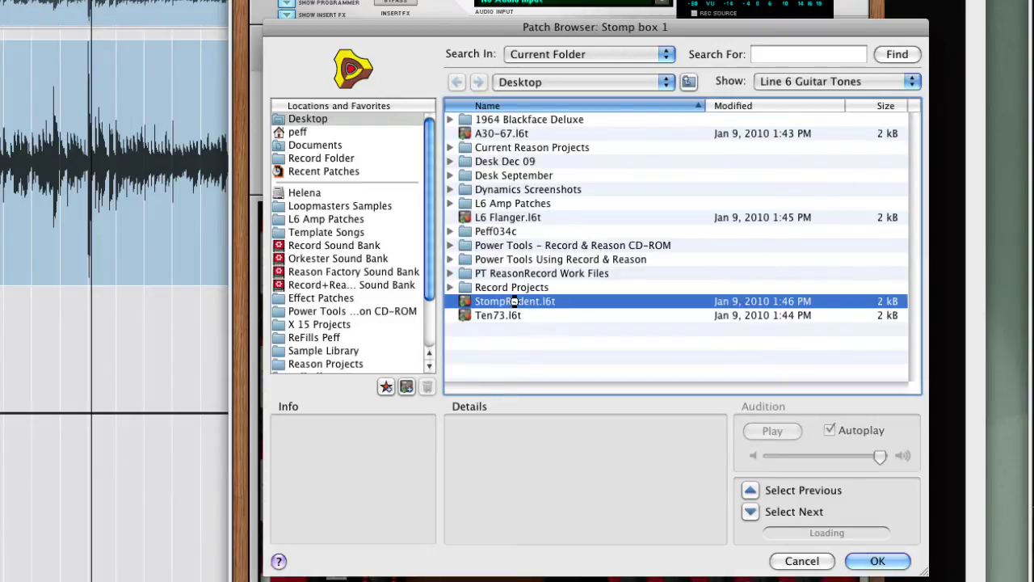
{"action": "double_click", "coordinate": [516, 300]}
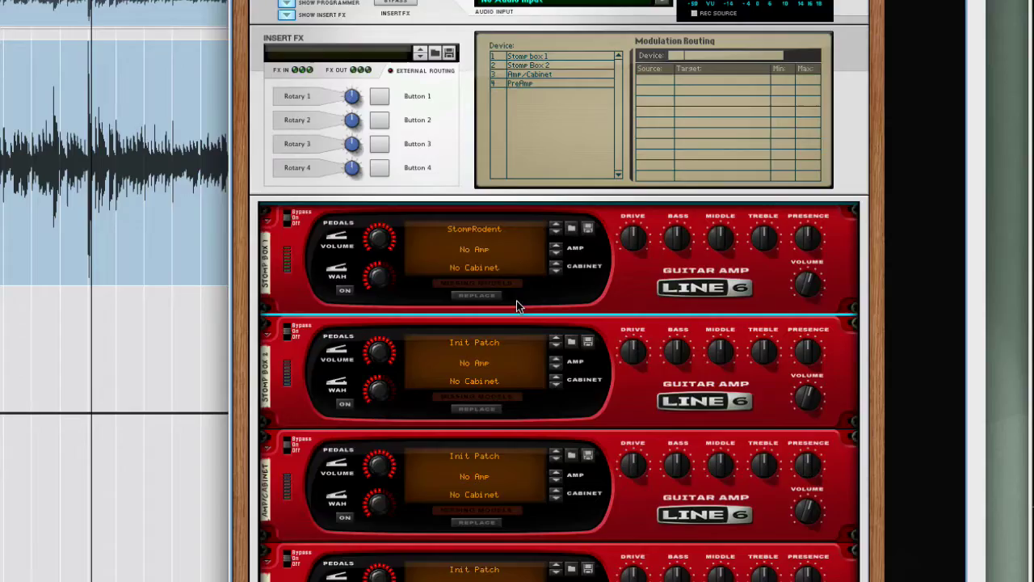
{"action": "left_click", "coordinate": [571, 345]}
{"action": "left_click", "coordinate": [515, 219]}
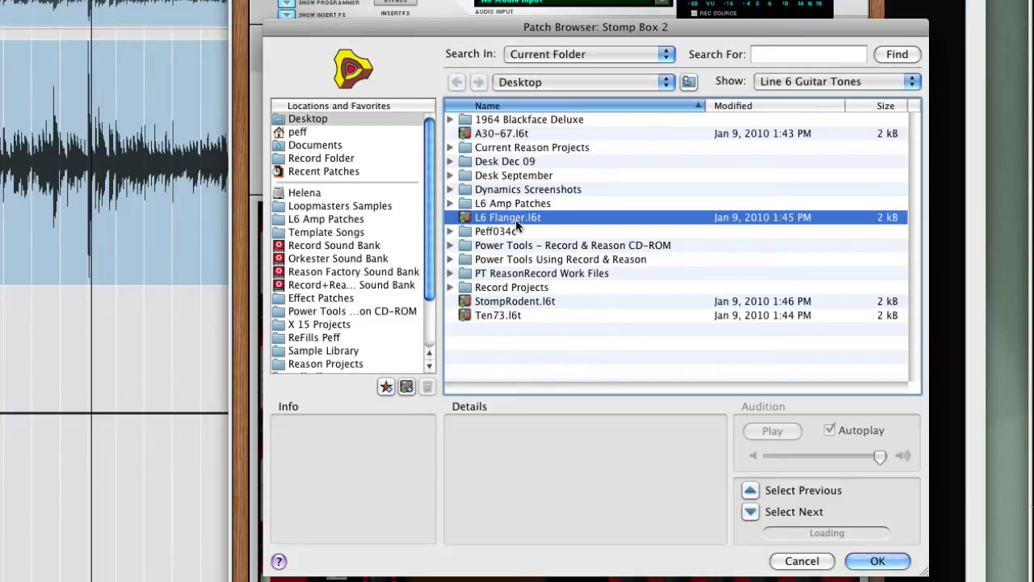
{"action": "double_click", "coordinate": [513, 219]}
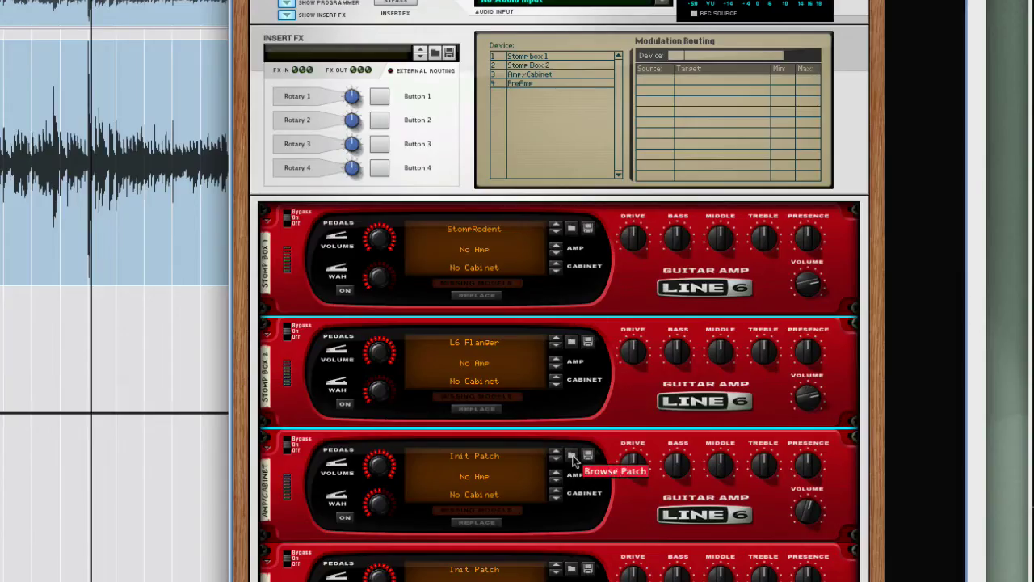
Load the A30-67 patch into Amp/Cabinet and Ten73 into PreAmp.
{"action": "left_click", "coordinate": [627, 462]}
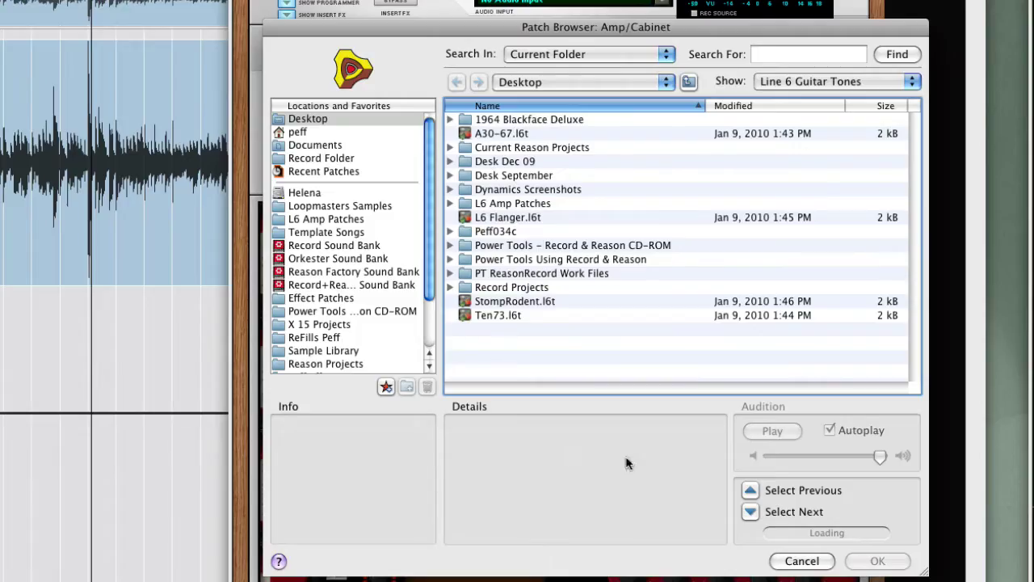
{"action": "left_click", "coordinate": [508, 135]}
{"action": "key", "text": "Return"}
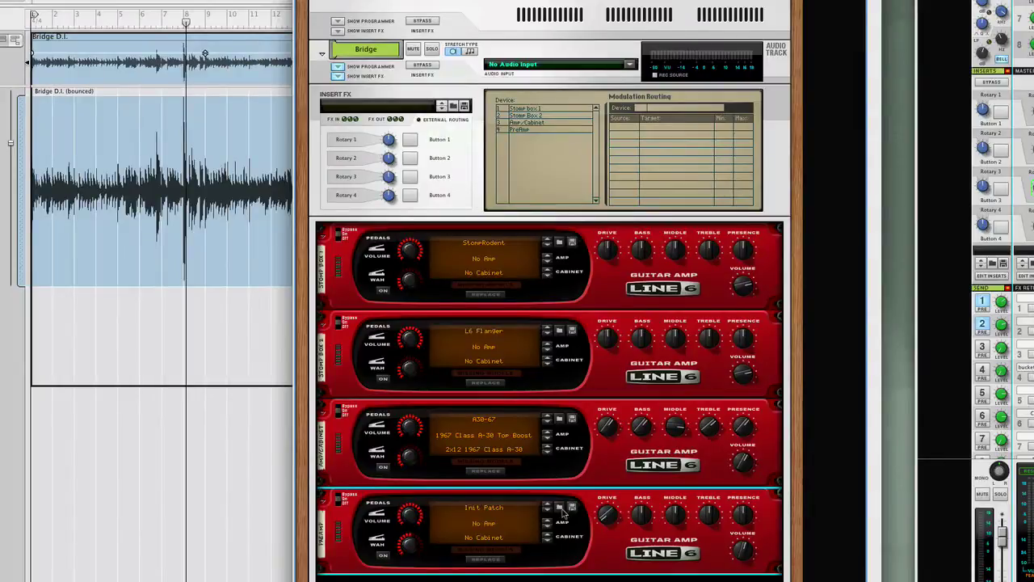
{"action": "left_click", "coordinate": [560, 509]}
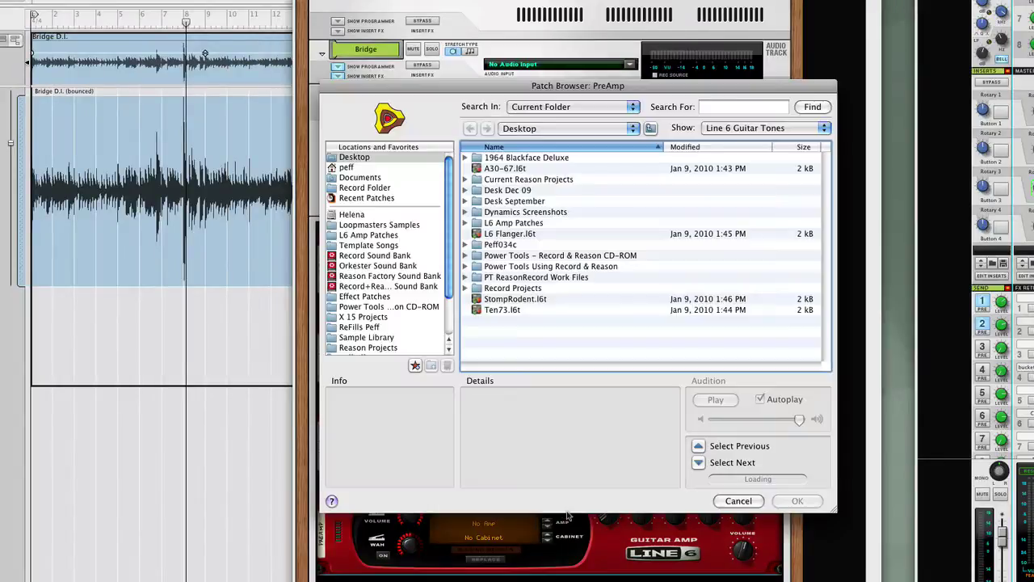
{"action": "left_click", "coordinate": [494, 311]}
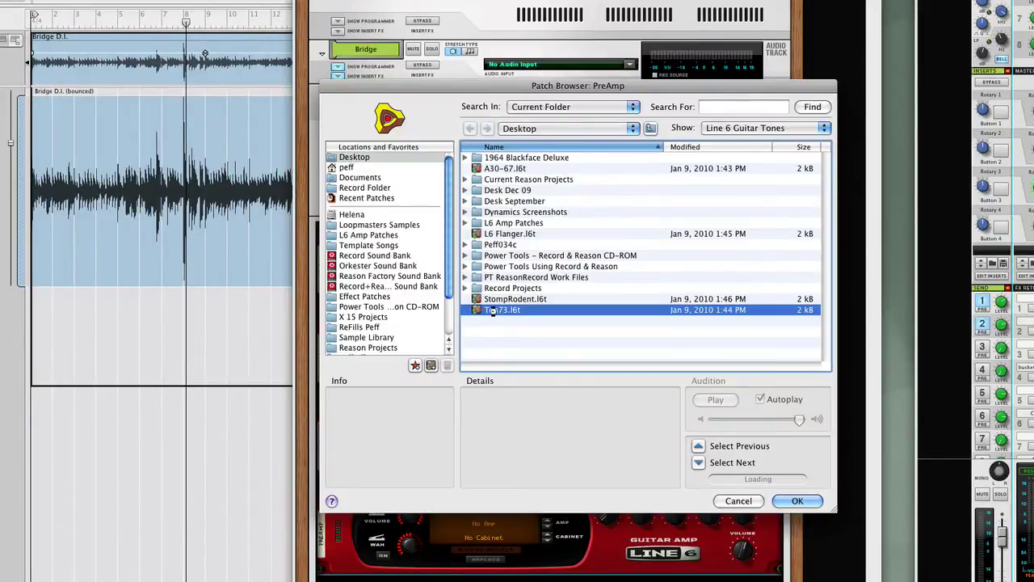
{"action": "double_click", "coordinate": [494, 310]}
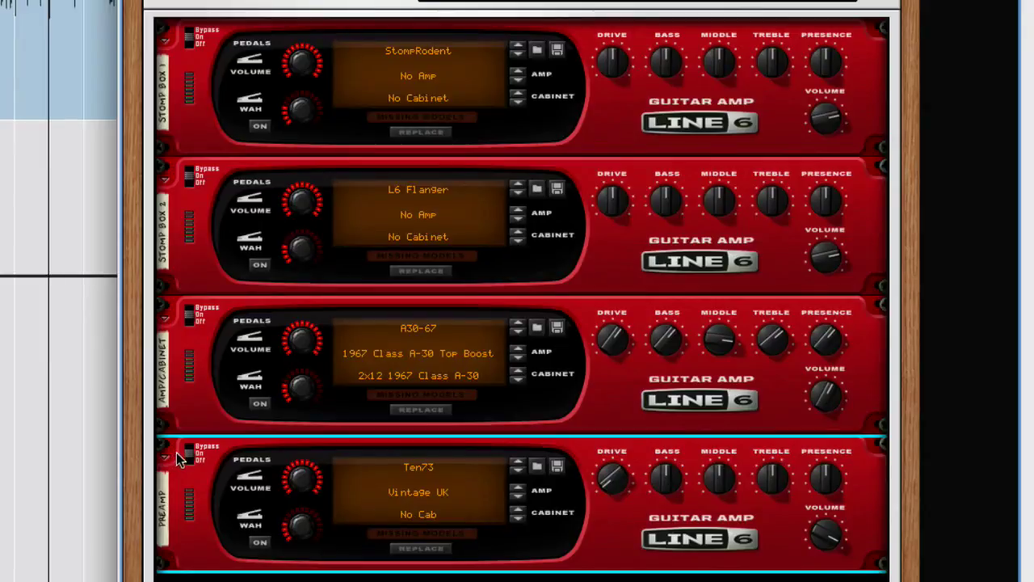
Lower Stomp box 1's volume to about 68, switch Stomp Box 2 on and set its volume to 80.
{"action": "left_click", "coordinate": [197, 319]}
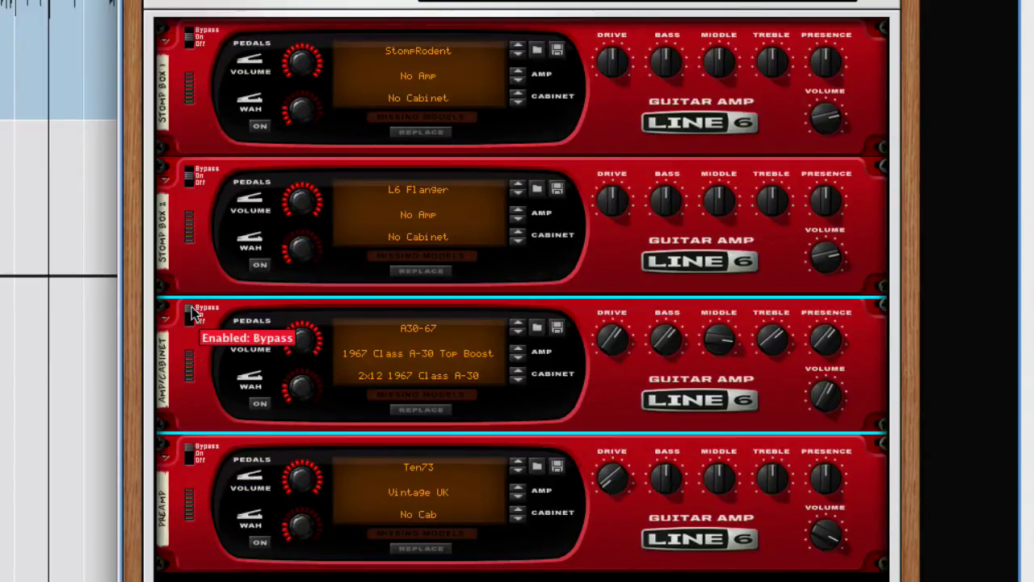
{"action": "left_click", "coordinate": [197, 179]}
{"action": "left_click", "coordinate": [197, 171]}
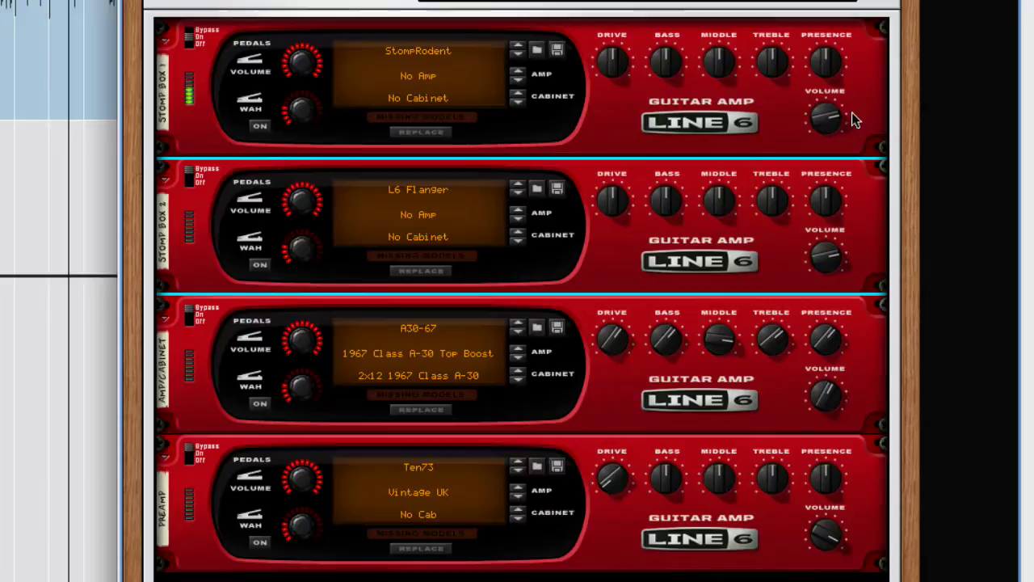
{"action": "mouse_move", "coordinate": [843, 125]}
{"action": "left_mouse_down"}
{"action": "mouse_move", "coordinate": [836, 139]}
{"action": "mouse_move", "coordinate": [836, 129]}
{"action": "left_mouse_up"}
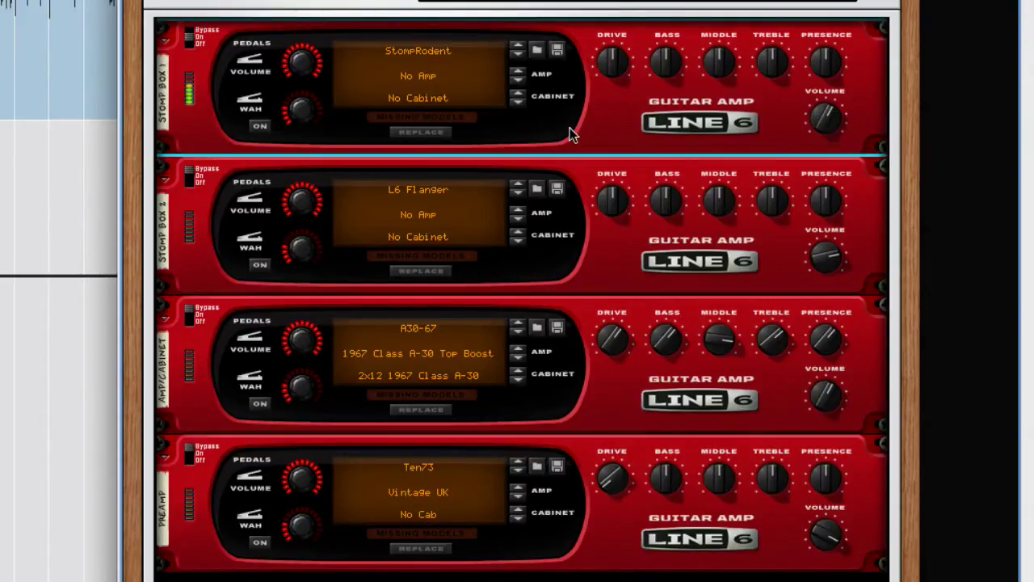
{"action": "left_click", "coordinate": [189, 178]}
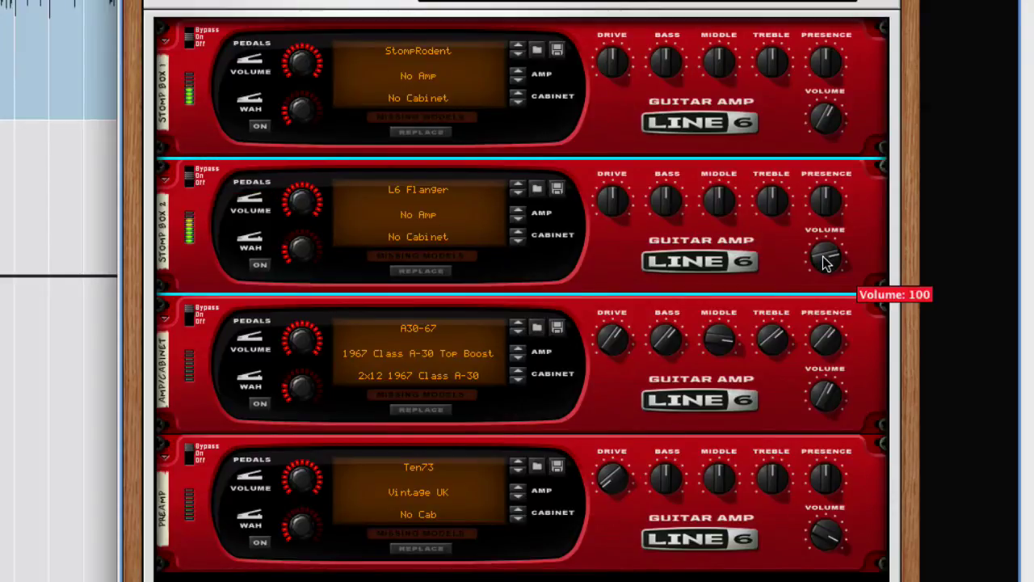
{"action": "left_click_drag", "start_coordinate": [823, 256], "coordinate": [825, 275]}
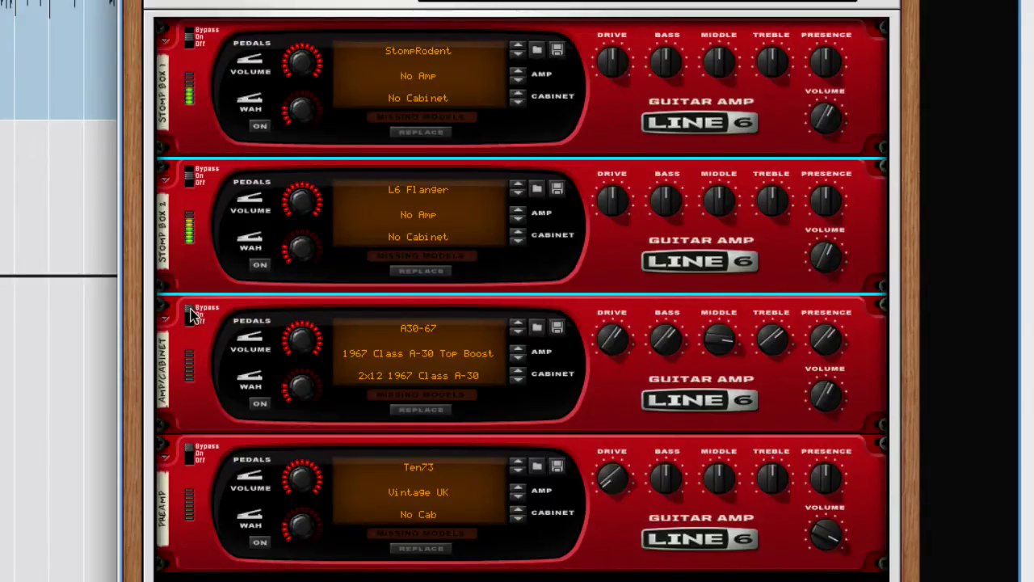
Switch Amp/Cabinet on with drive 60, volume 91, middle 73 and presence 40.
{"action": "left_click_drag", "start_coordinate": [192, 315], "coordinate": [193, 320]}
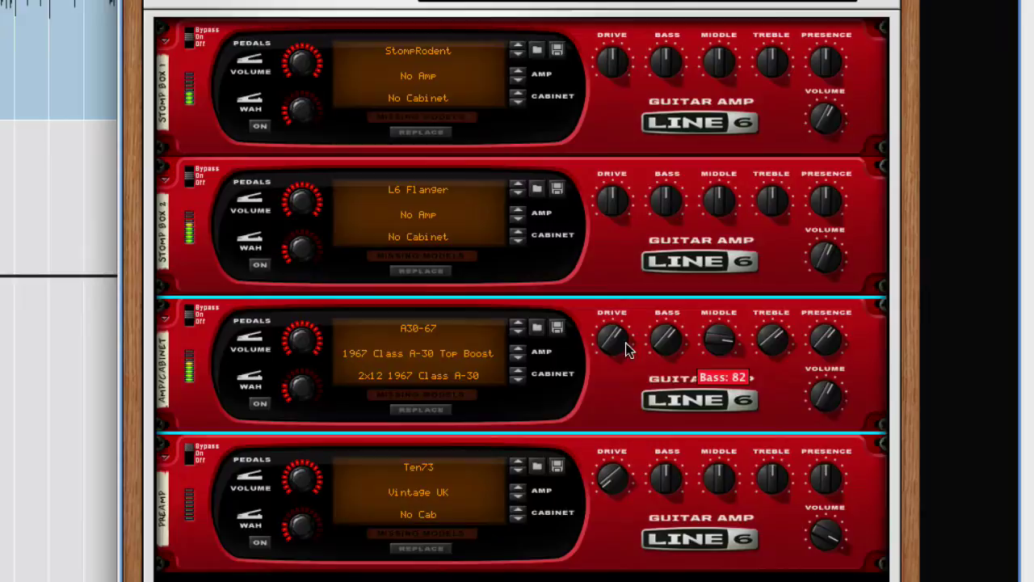
{"action": "left_click_drag", "start_coordinate": [616, 343], "coordinate": [616, 367]}
{"action": "left_click_drag", "start_coordinate": [837, 408], "coordinate": [828, 394]}
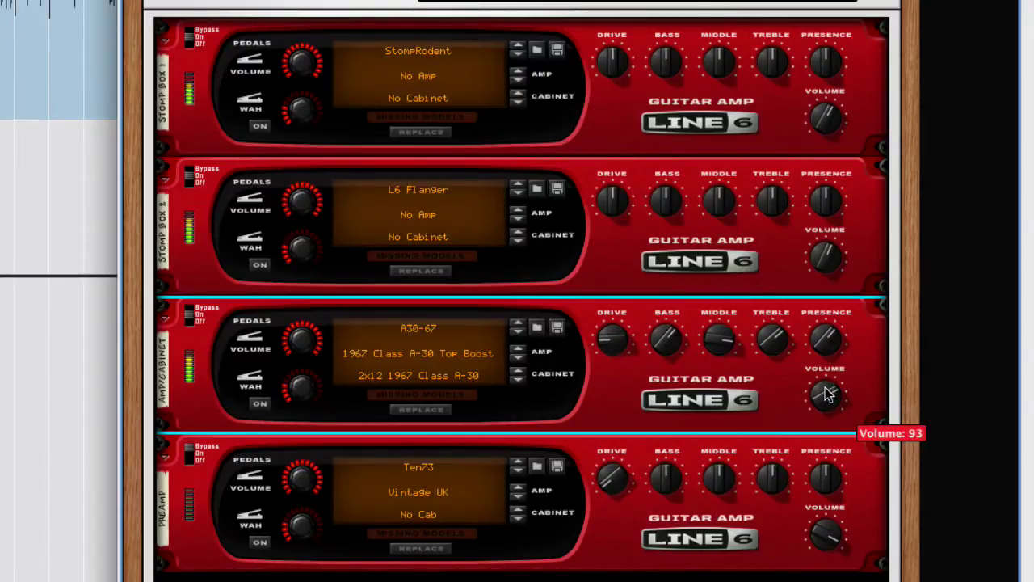
{"action": "left_click_drag", "start_coordinate": [708, 340], "coordinate": [744, 356]}
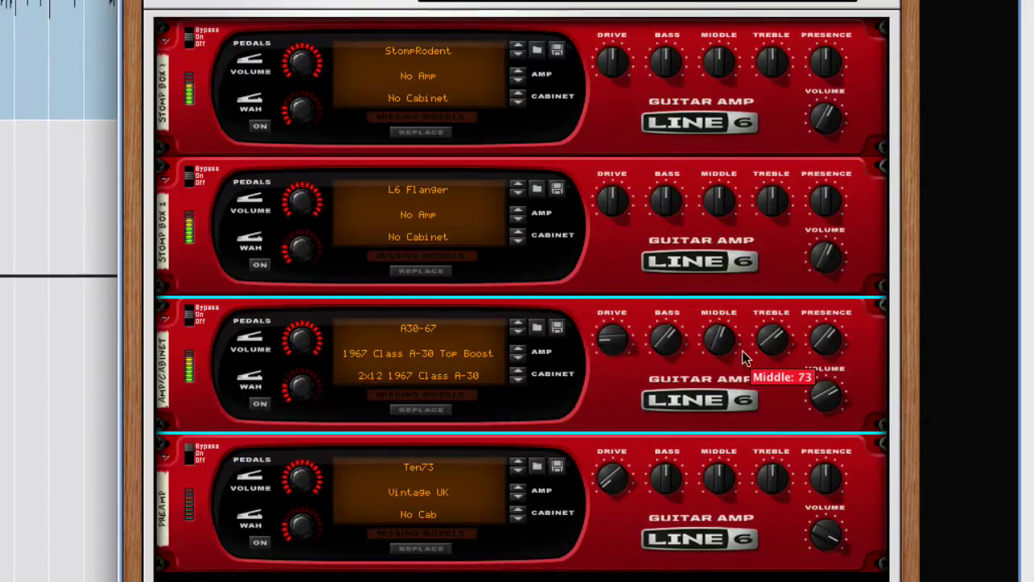
{"action": "left_click_drag", "start_coordinate": [826, 340], "coordinate": [769, 383]}
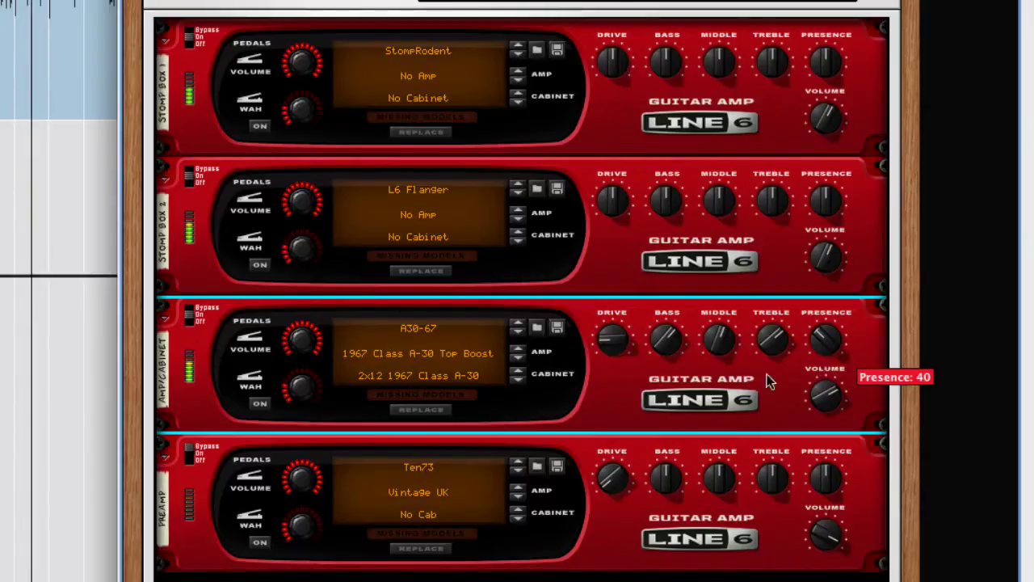
Switch the Preamp from bypass to on and recheck the Amp/Cabinet volume.
{"action": "left_click", "coordinate": [185, 453]}
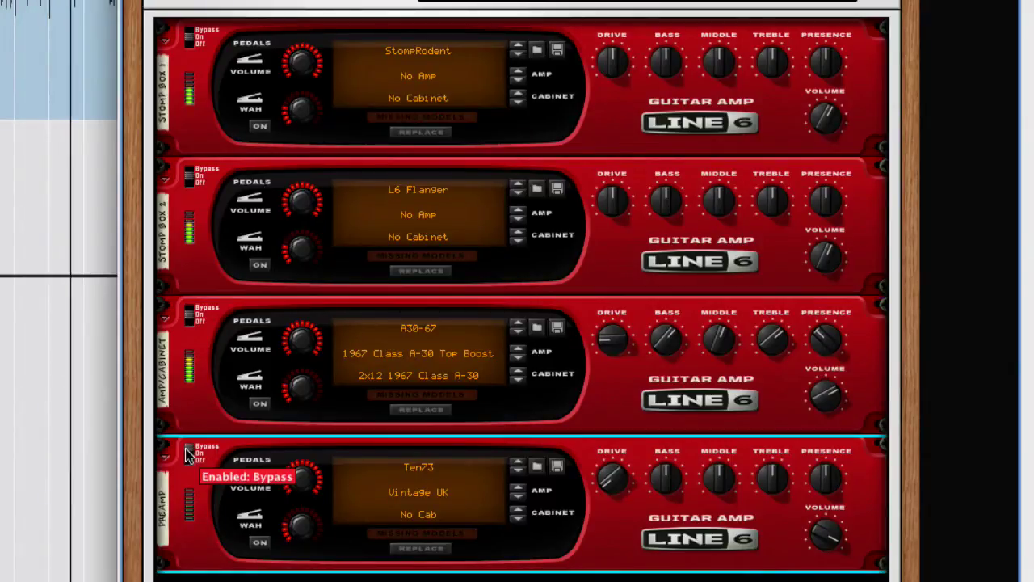
{"action": "left_click", "coordinate": [185, 454]}
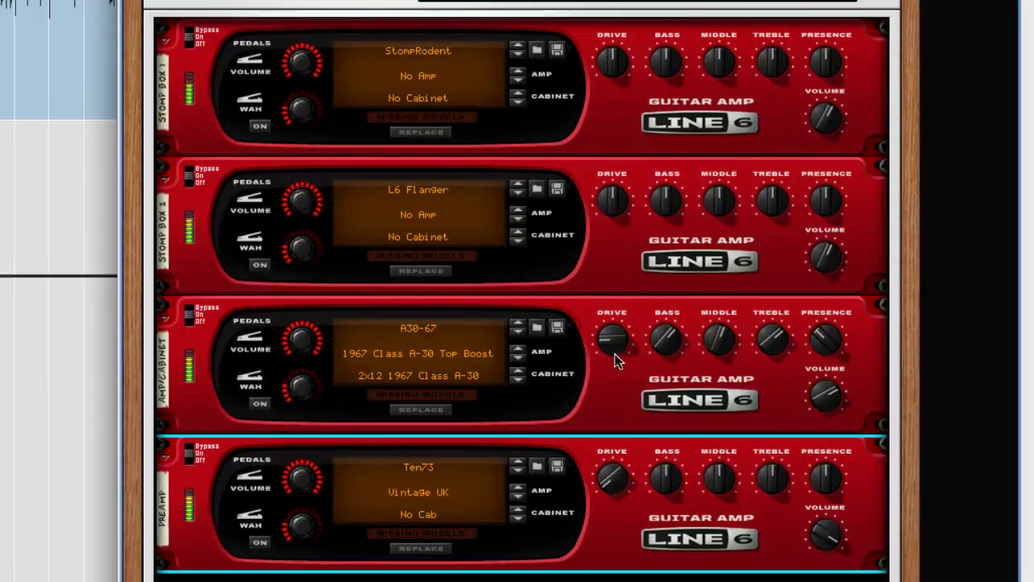
{"action": "mouse_move", "coordinate": [612, 351]}
{"action": "left_click", "coordinate": [818, 408]}
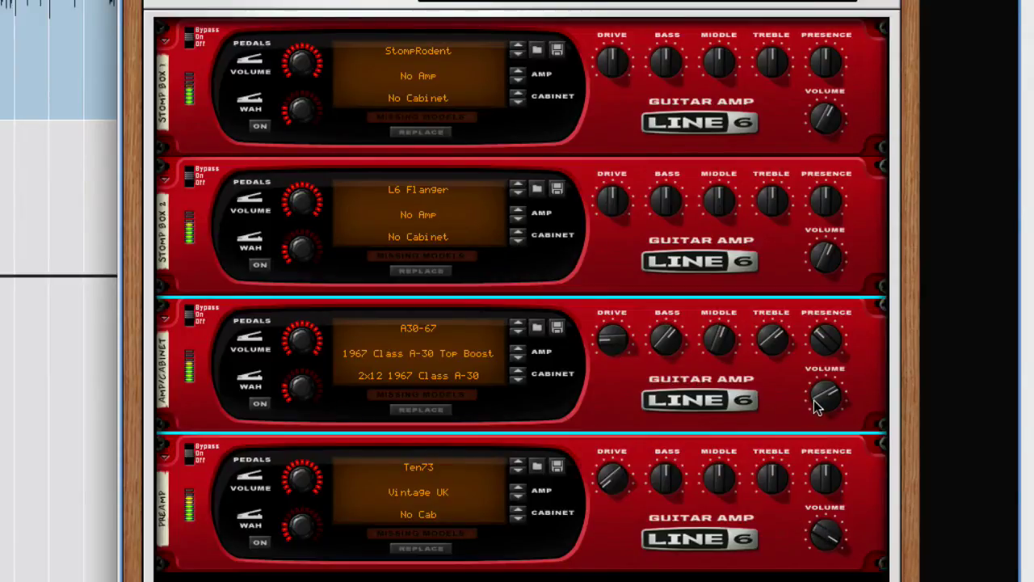
Review the guitar amp and preamp model lists, keeping Vintage UK selected.
{"action": "left_click", "coordinate": [429, 364]}
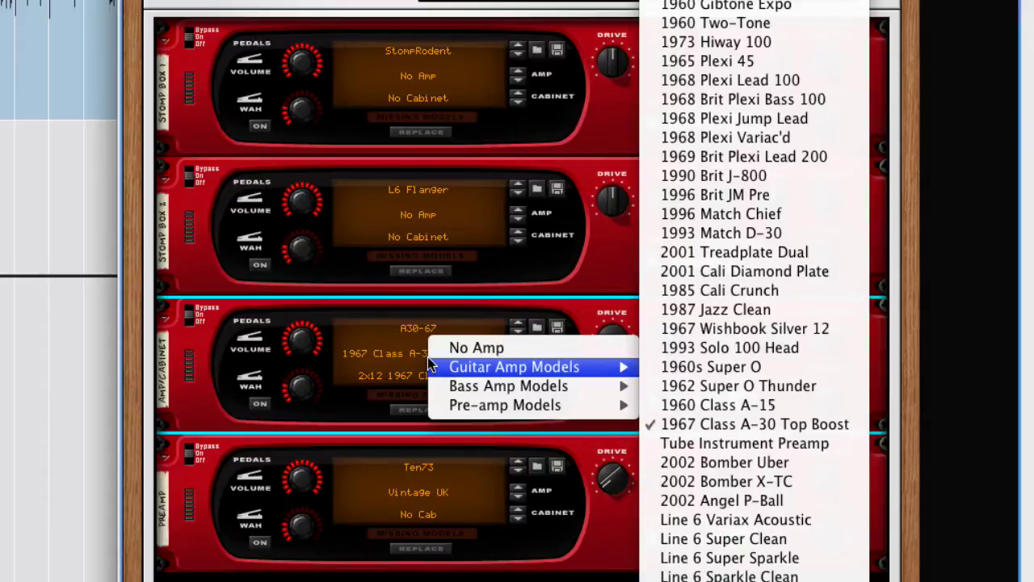
{"action": "left_click", "coordinate": [411, 362]}
{"action": "left_click", "coordinate": [436, 490]}
{"action": "mouse_move", "coordinate": [437, 491]}
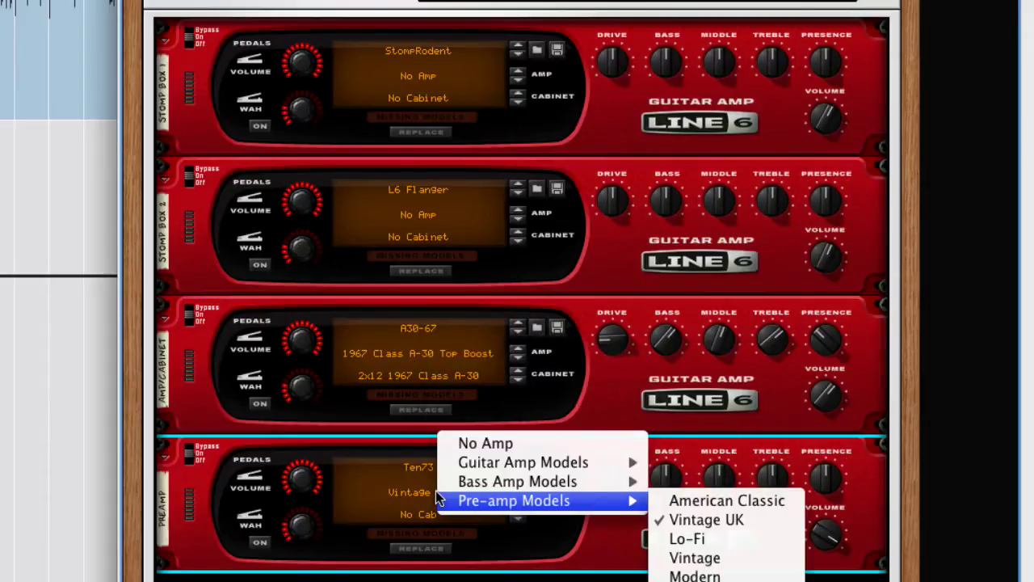
{"action": "left_click", "coordinate": [363, 490]}
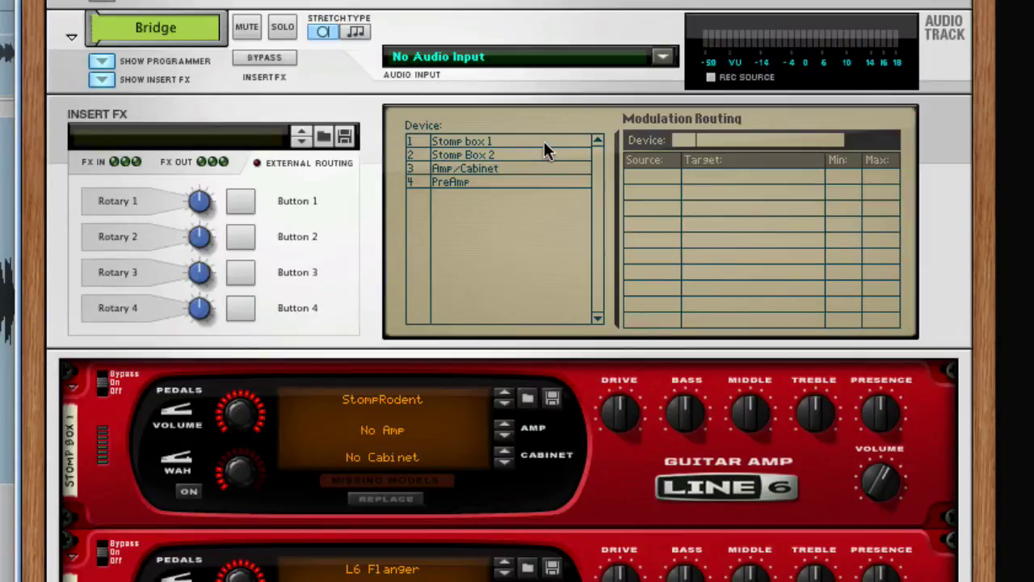
Make Button 1 enable Stomp box 1, label it 'Stomp 1 On', and test it on and off.
{"action": "left_click", "coordinate": [521, 142]}
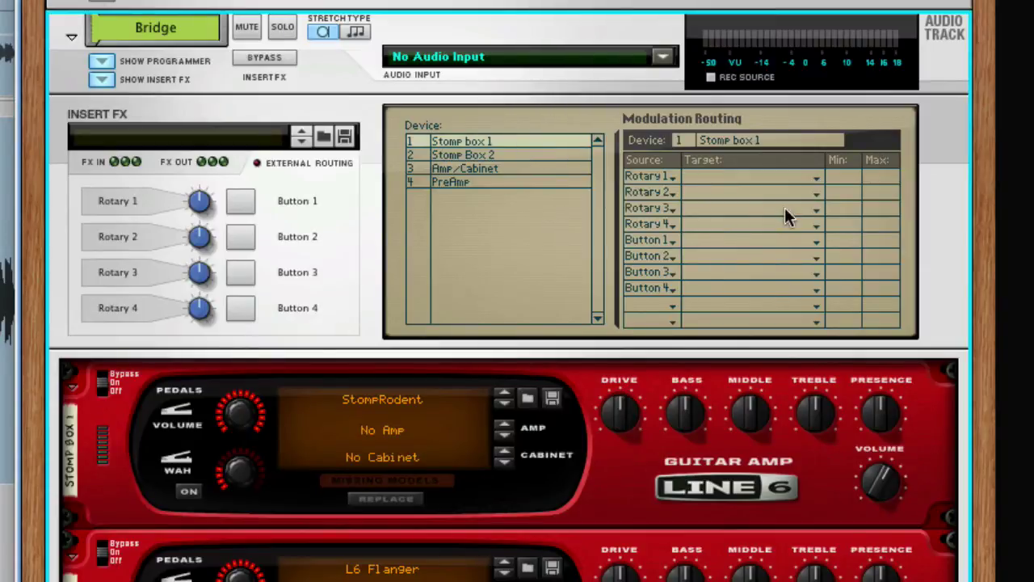
{"action": "left_click", "coordinate": [702, 241]}
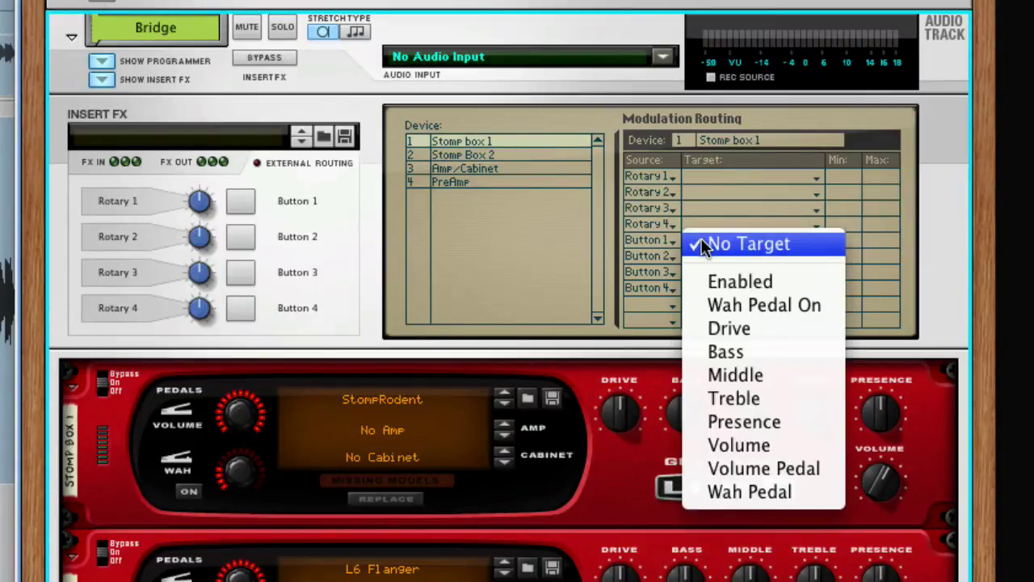
{"action": "left_click", "coordinate": [763, 291]}
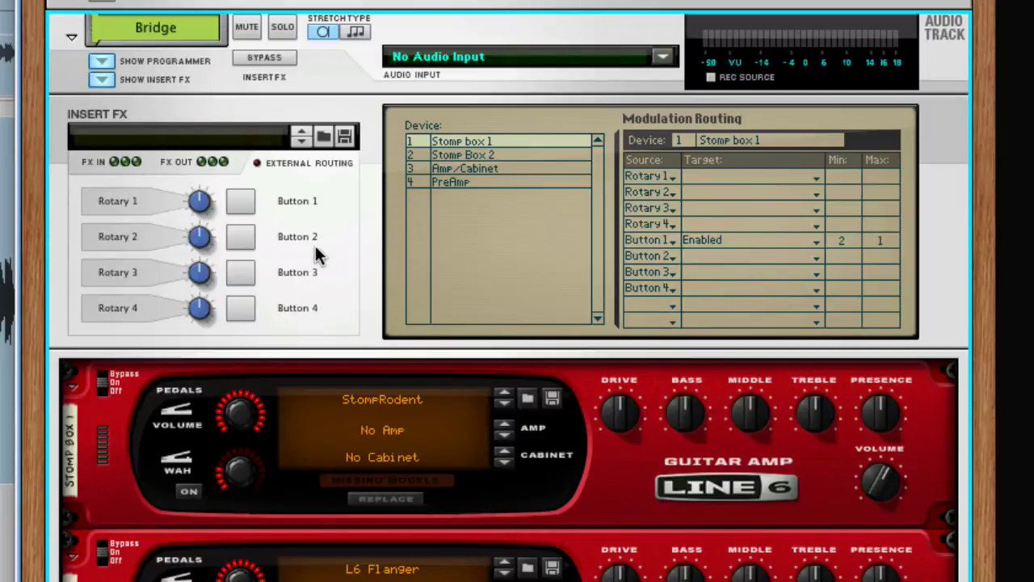
{"action": "double_click", "coordinate": [290, 199]}
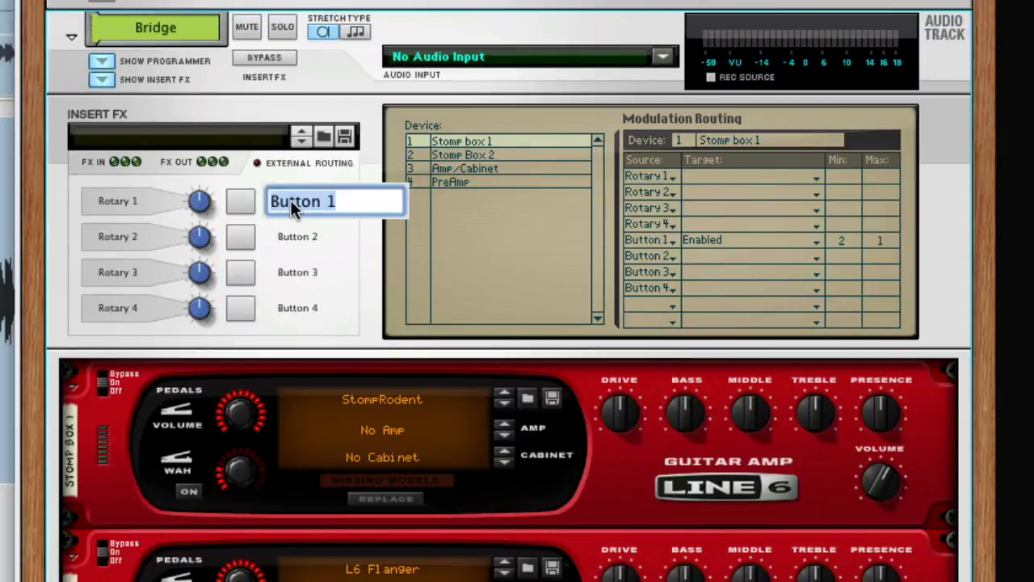
{"action": "type", "text": "Stomp 1 On"}
{"action": "key", "text": "Return"}
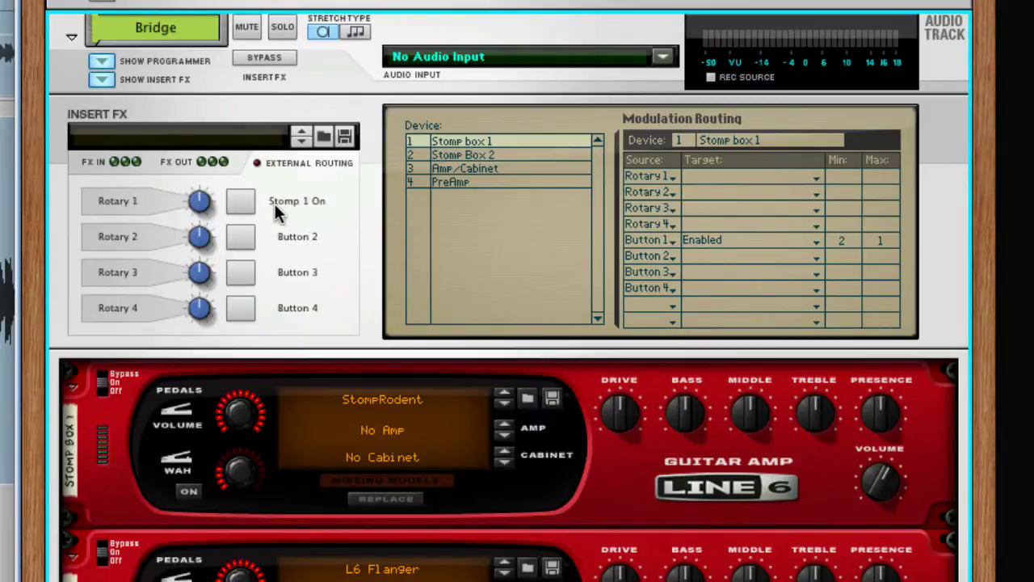
{"action": "left_click", "coordinate": [244, 198]}
{"action": "left_click", "coordinate": [245, 200]}
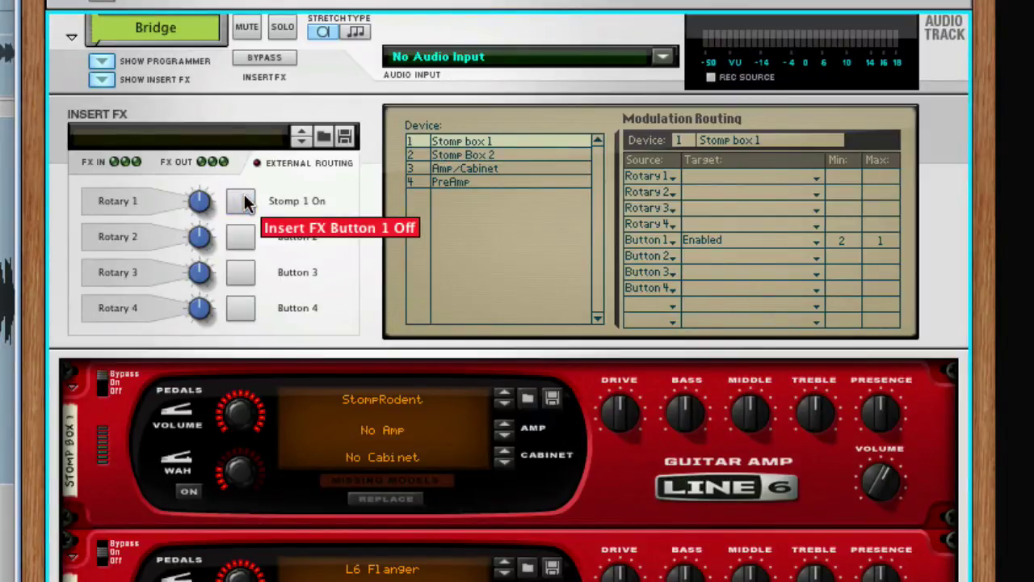
{"action": "left_click", "coordinate": [245, 202]}
{"action": "left_click", "coordinate": [245, 201]}
{"action": "left_click", "coordinate": [244, 198]}
Target Buttons 2, 3 and 4 to enable Stomp Box 2, Amp/Cabinet and PreAmp.
{"action": "left_click", "coordinate": [470, 150]}
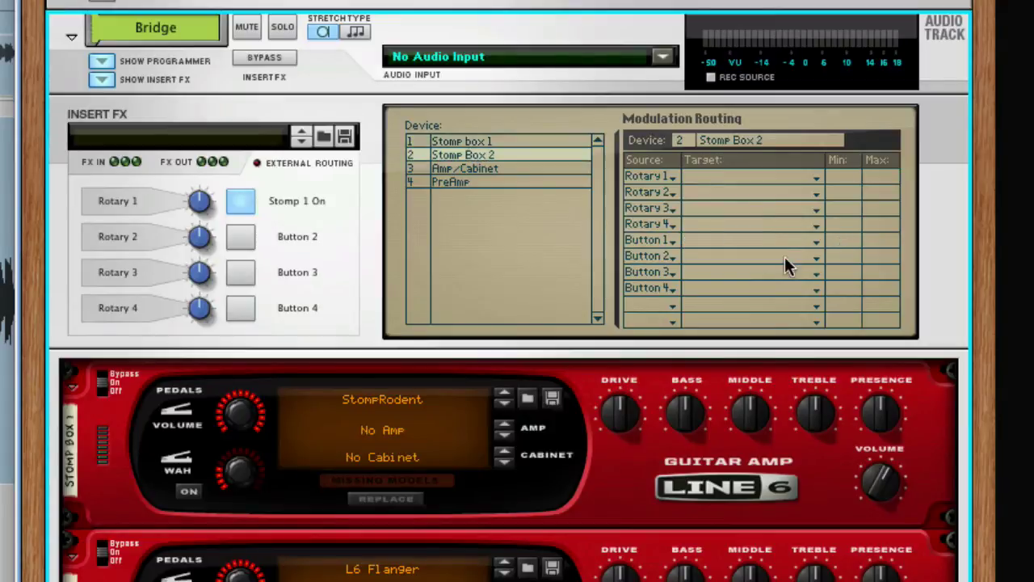
{"action": "left_click", "coordinate": [716, 255]}
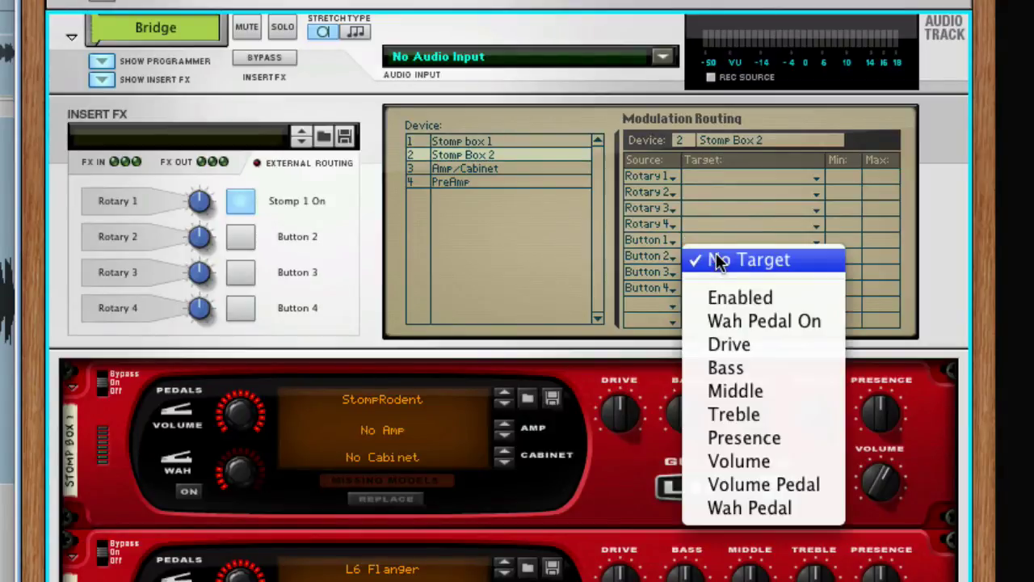
{"action": "left_click", "coordinate": [760, 305]}
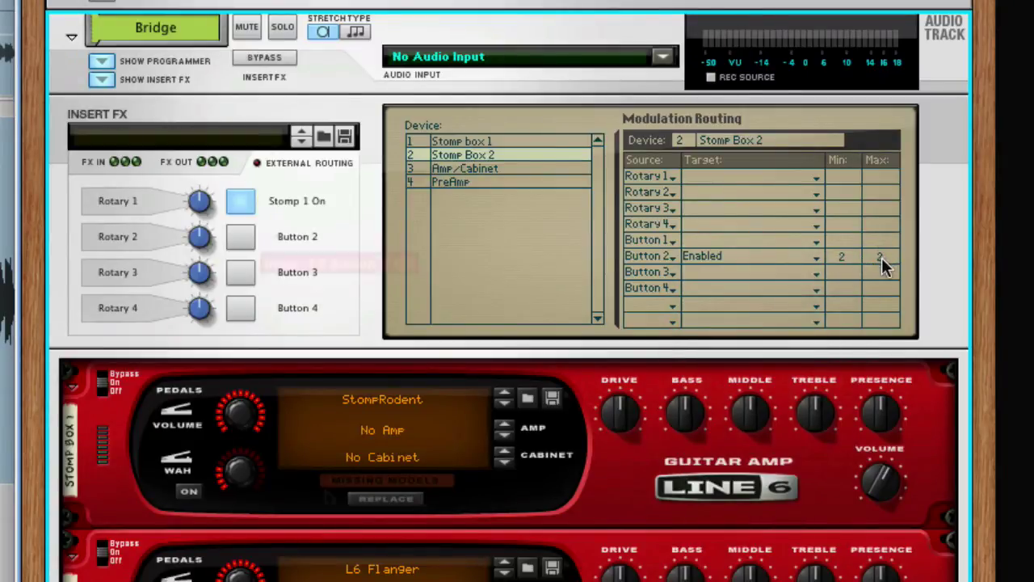
{"action": "left_click", "coordinate": [465, 168]}
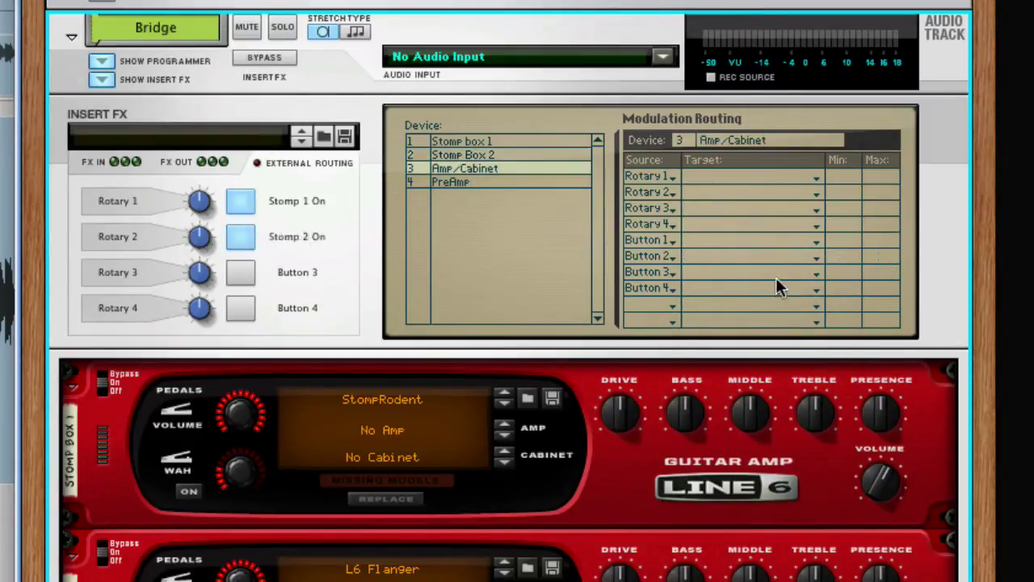
{"action": "left_click", "coordinate": [698, 272]}
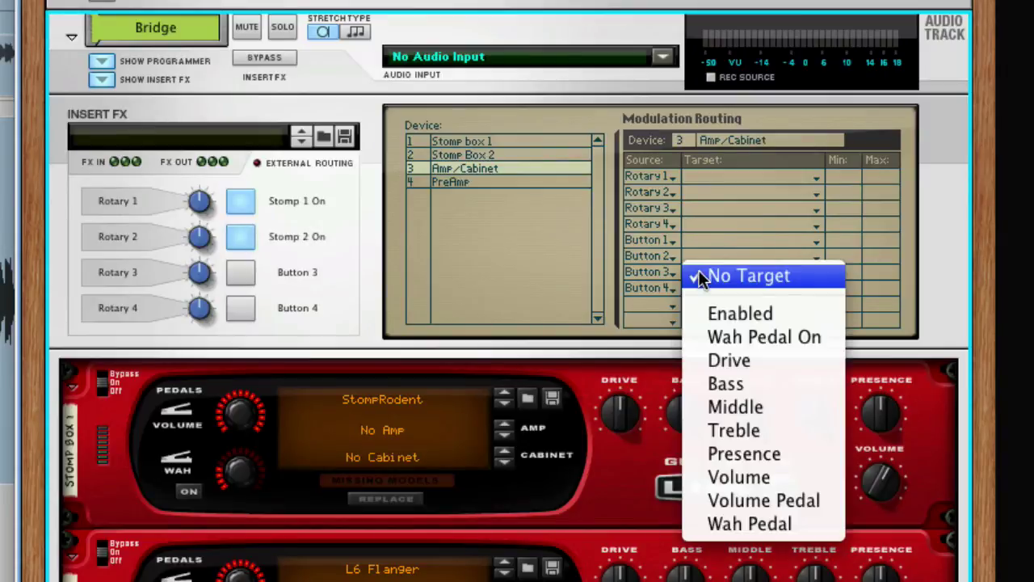
{"action": "left_click", "coordinate": [771, 315]}
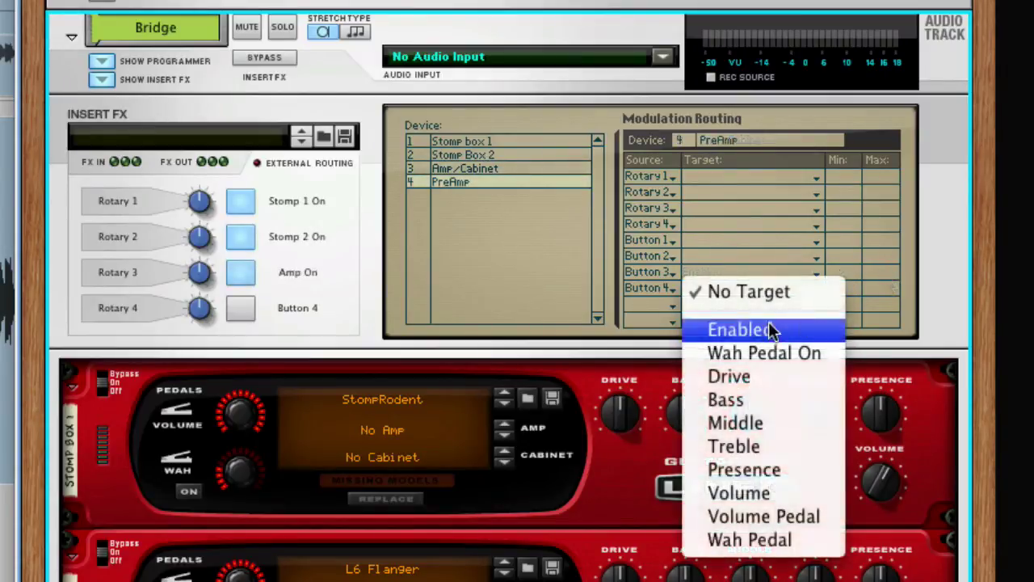
{"action": "left_click", "coordinate": [770, 327]}
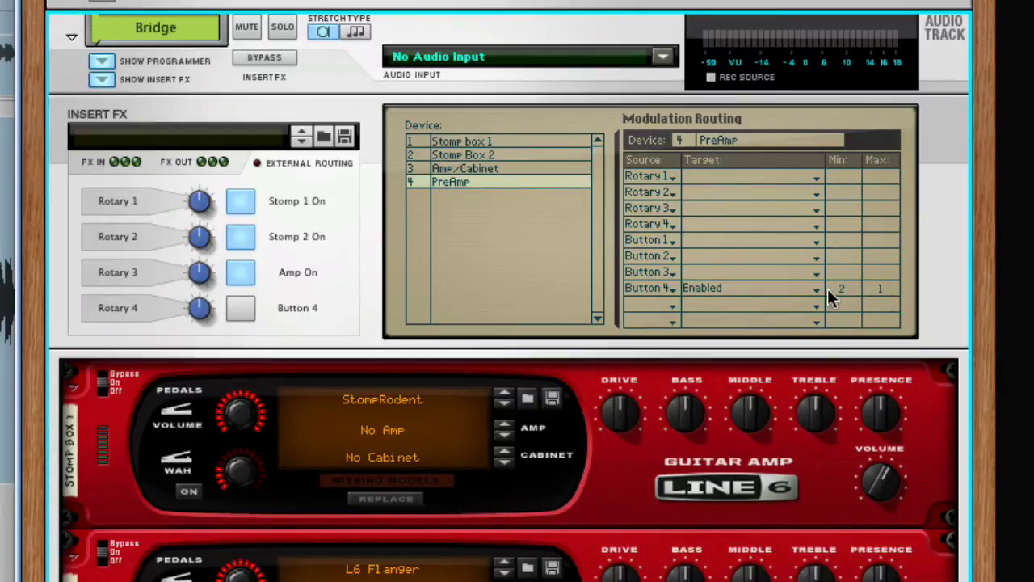
Label Button 4 'PreAmp On' and switch it on.
{"action": "double_click", "coordinate": [298, 309]}
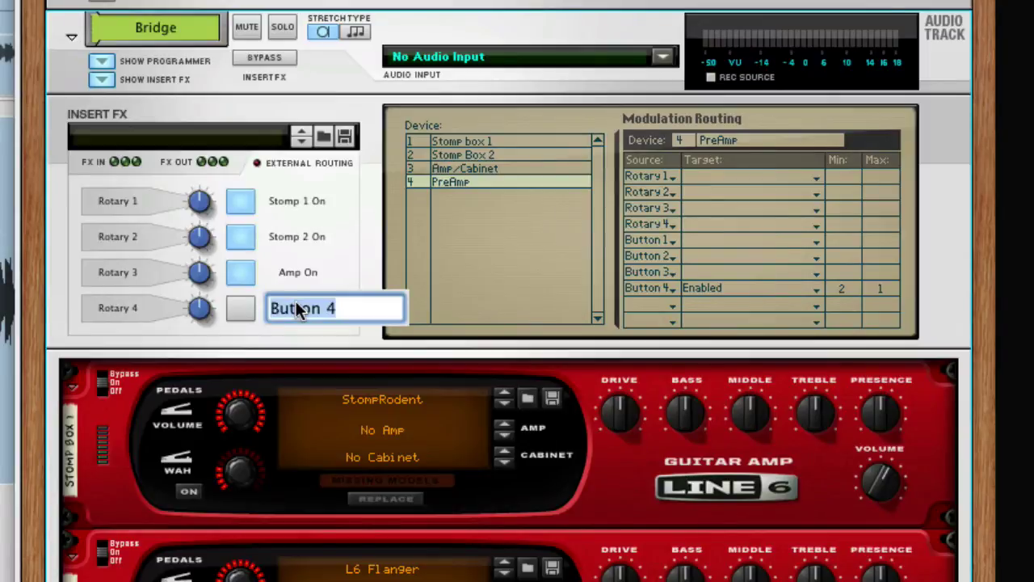
{"action": "type", "text": "PreAmp On"}
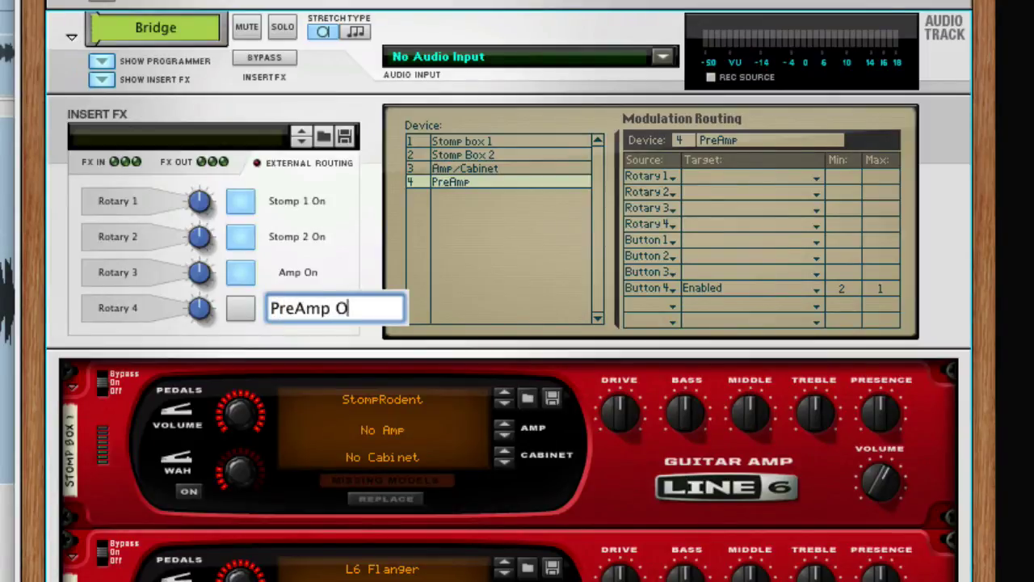
{"action": "key", "text": "Return"}
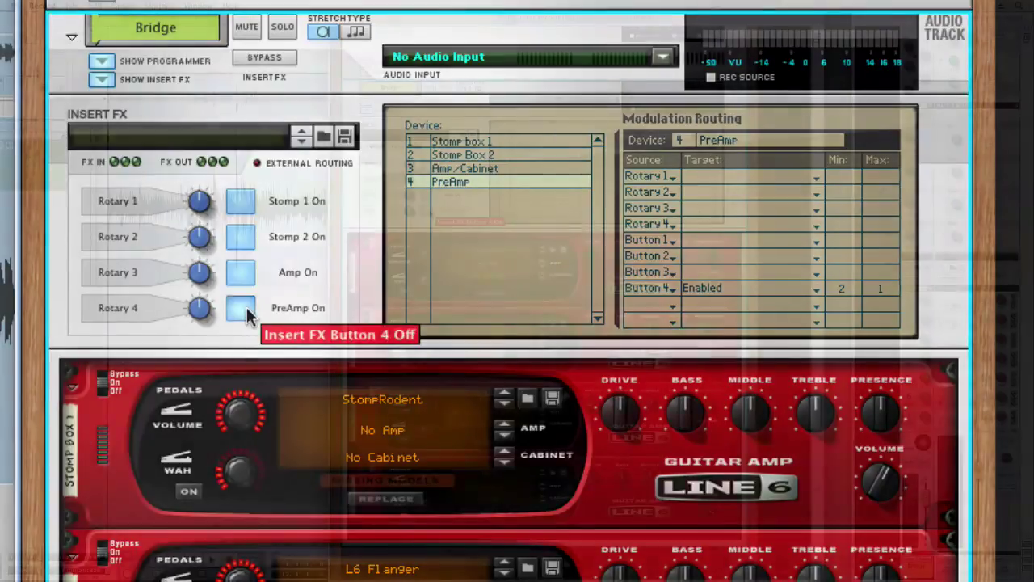
{"action": "left_click", "coordinate": [246, 312]}
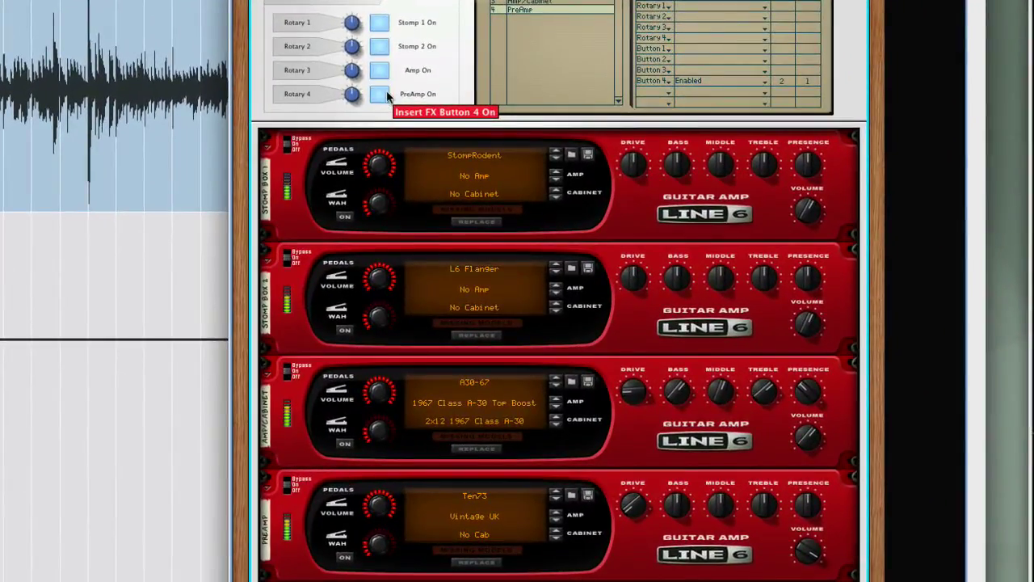
Toggle the PreAmp, Amp and stomp box stages off and on, ending with only Stomp 2 On off.
{"action": "left_click", "coordinate": [384, 100]}
{"action": "left_click", "coordinate": [384, 77]}
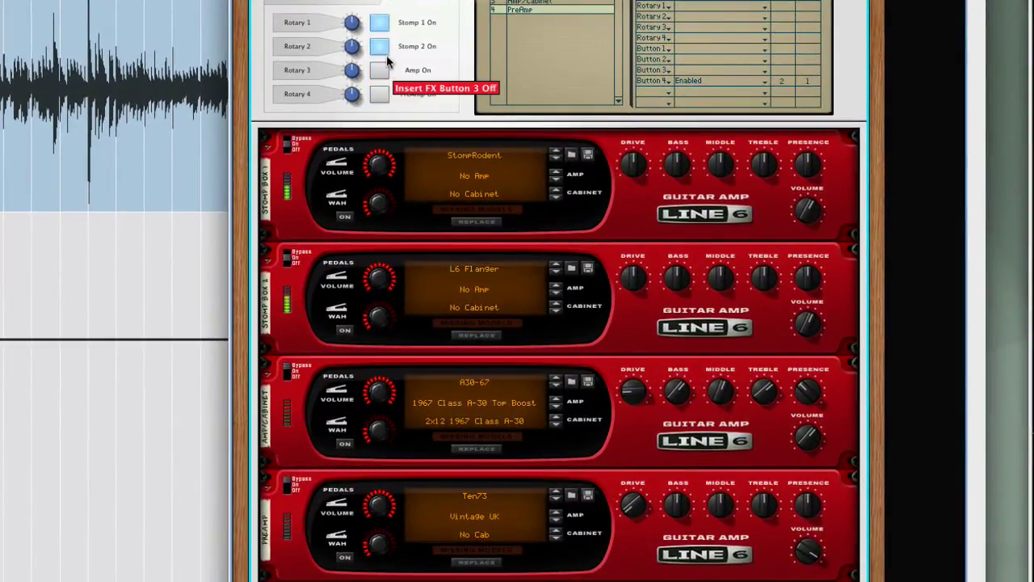
{"action": "left_click", "coordinate": [384, 52]}
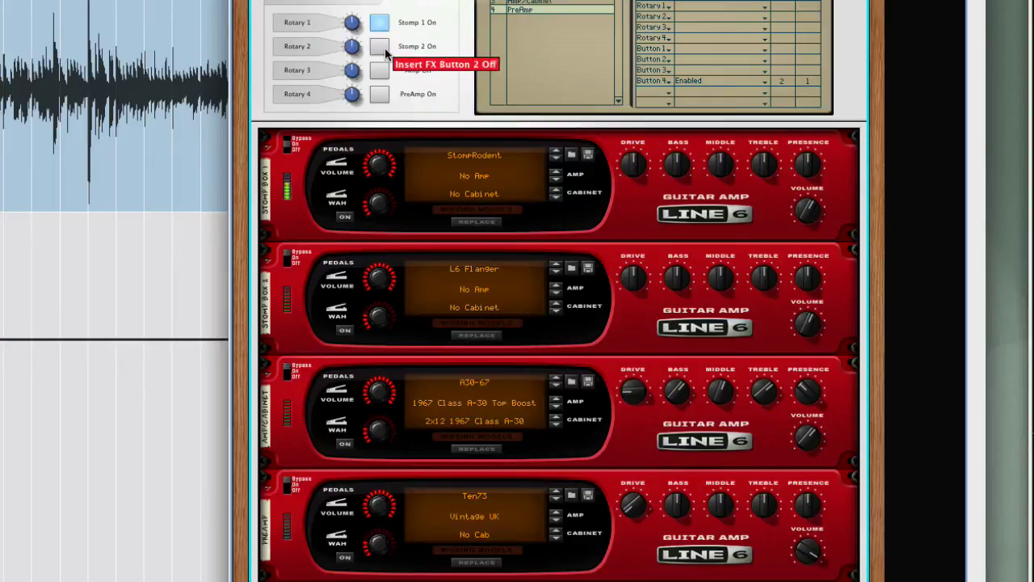
{"action": "left_click", "coordinate": [385, 51]}
{"action": "left_click", "coordinate": [388, 20]}
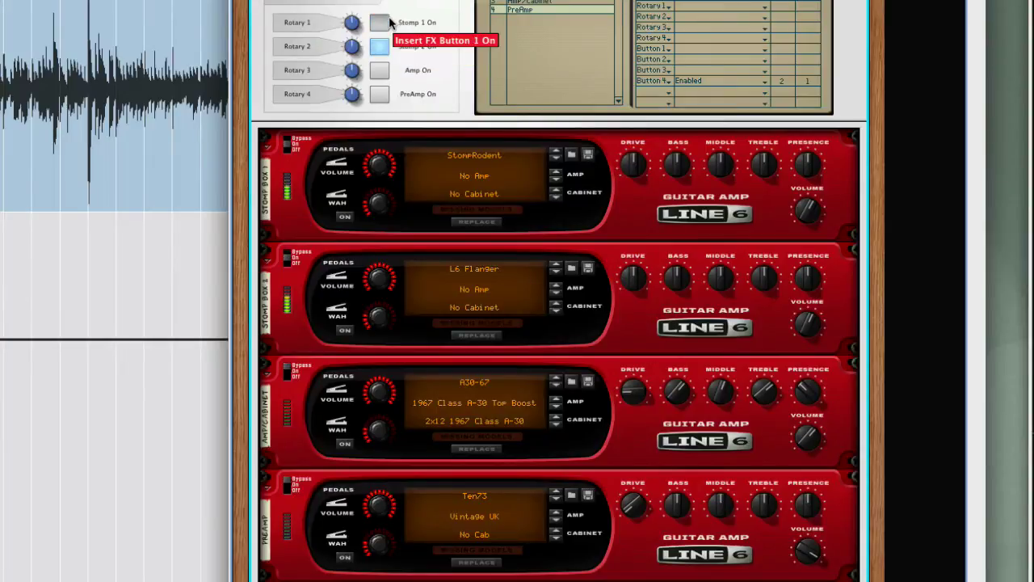
{"action": "left_click", "coordinate": [385, 71]}
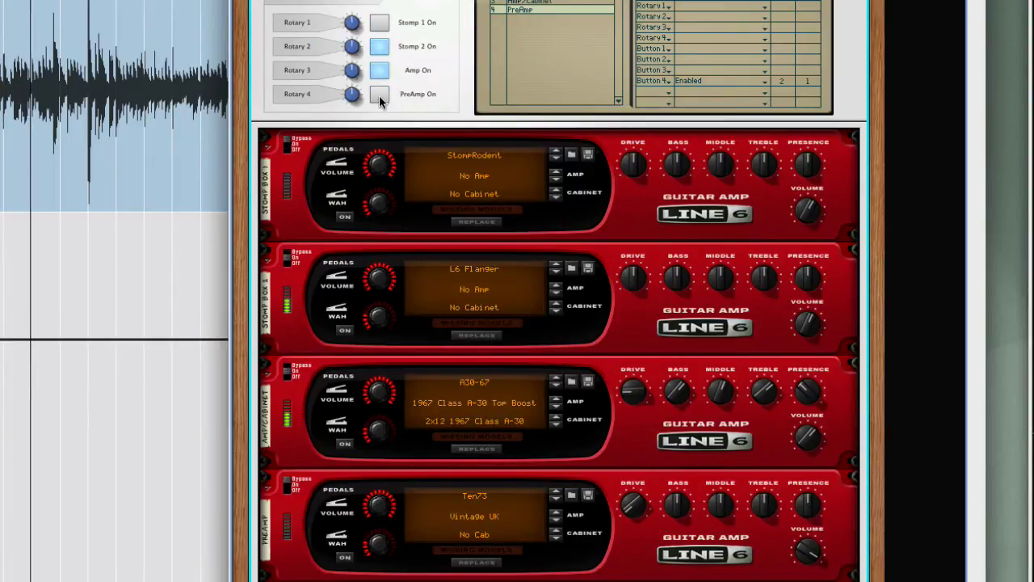
{"action": "left_click", "coordinate": [379, 97]}
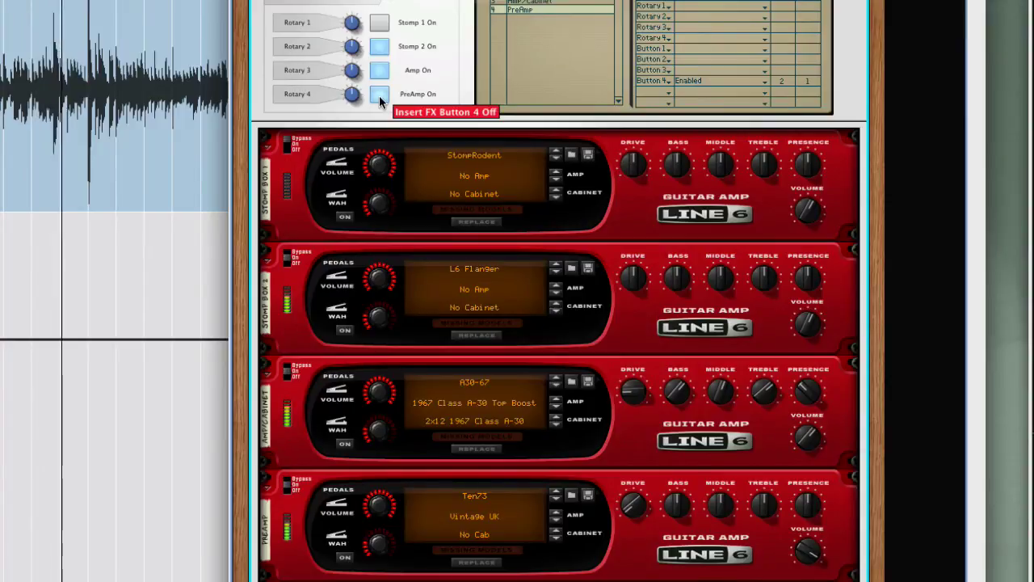
{"action": "left_click", "coordinate": [380, 47]}
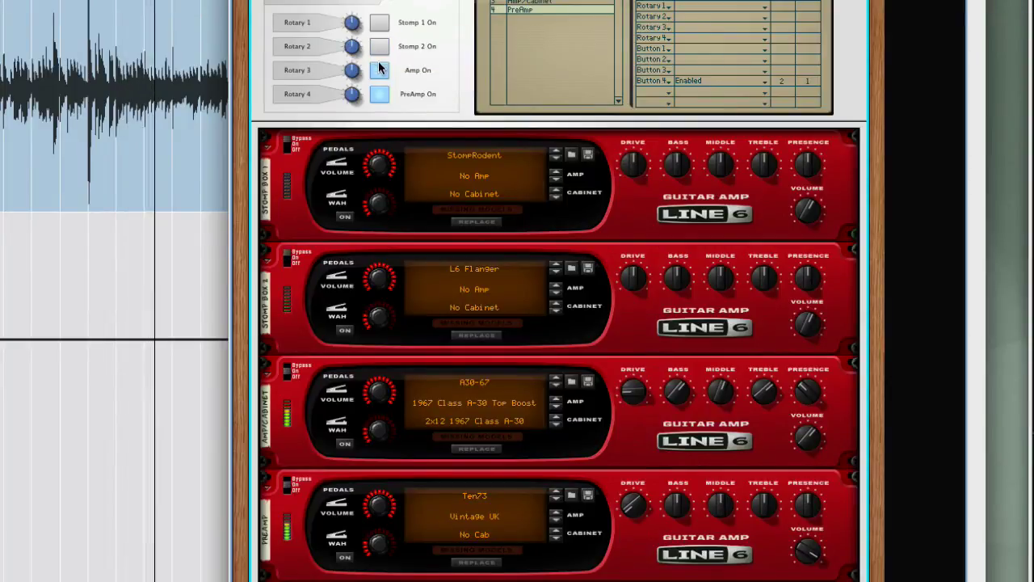
{"action": "left_click", "coordinate": [379, 46]}
{"action": "left_click", "coordinate": [380, 22]}
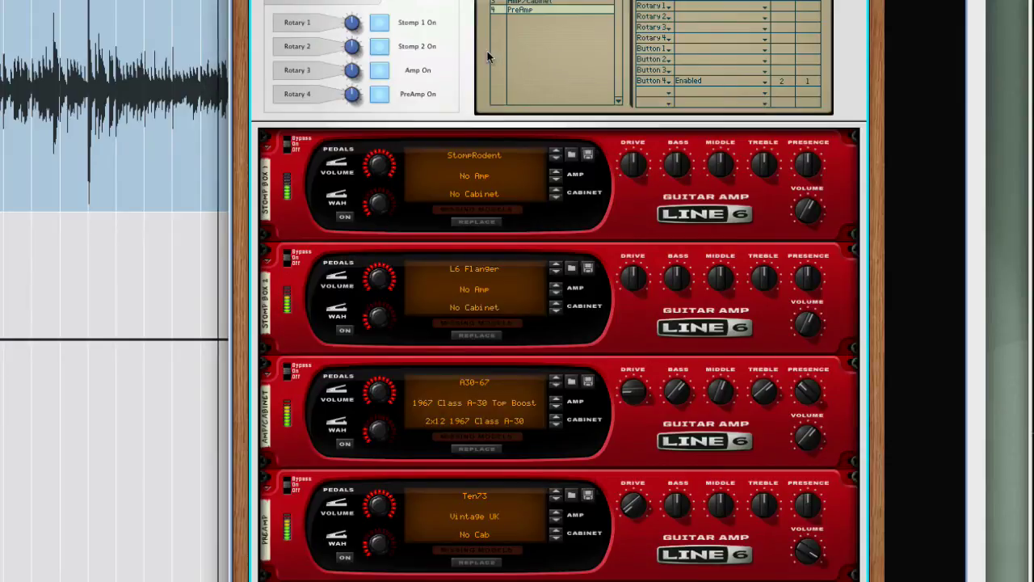
{"action": "left_click", "coordinate": [379, 46]}
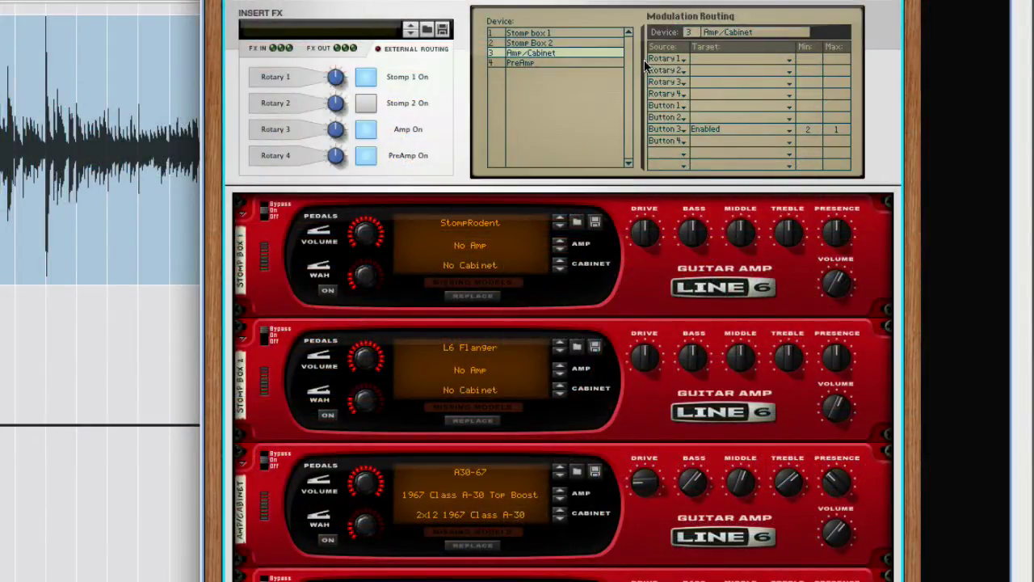
Assign Rotary 1 to Drive and Rotary 2 to Bass, labelling them 'Drive' and 'Bass'.
{"action": "left_click", "coordinate": [715, 57]}
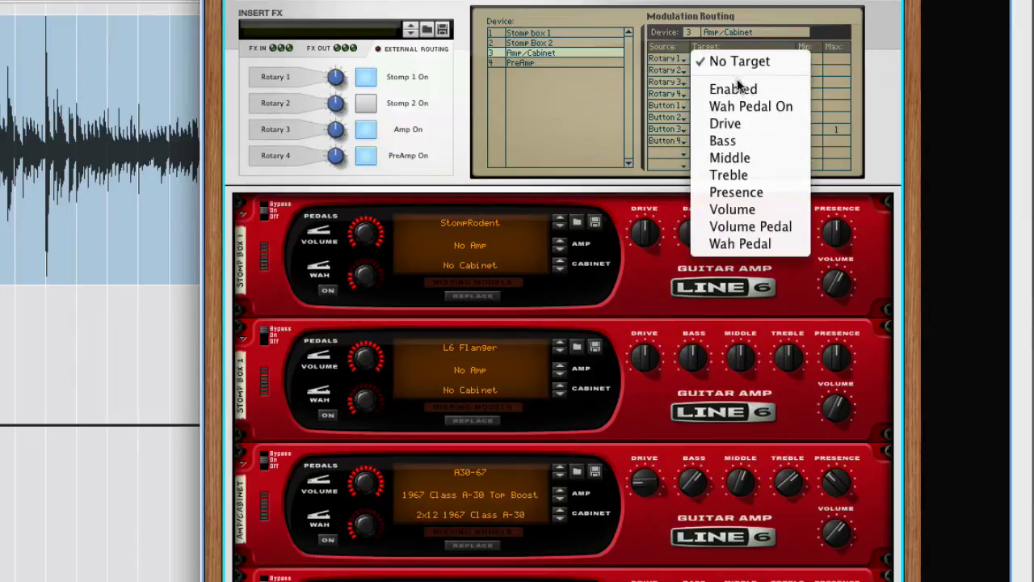
{"action": "left_click", "coordinate": [746, 122]}
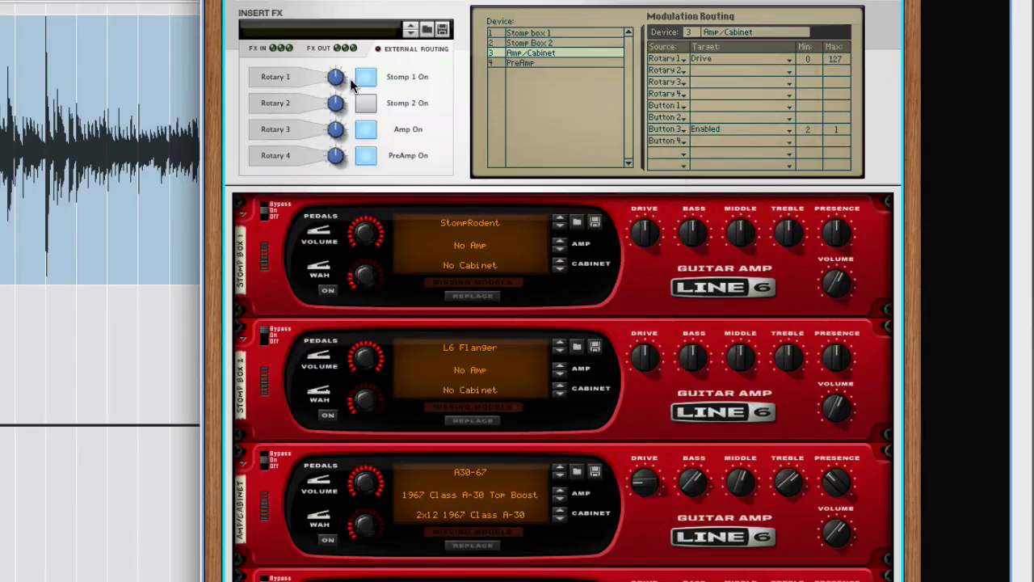
{"action": "left_click_drag", "start_coordinate": [334, 79], "coordinate": [336, 100]}
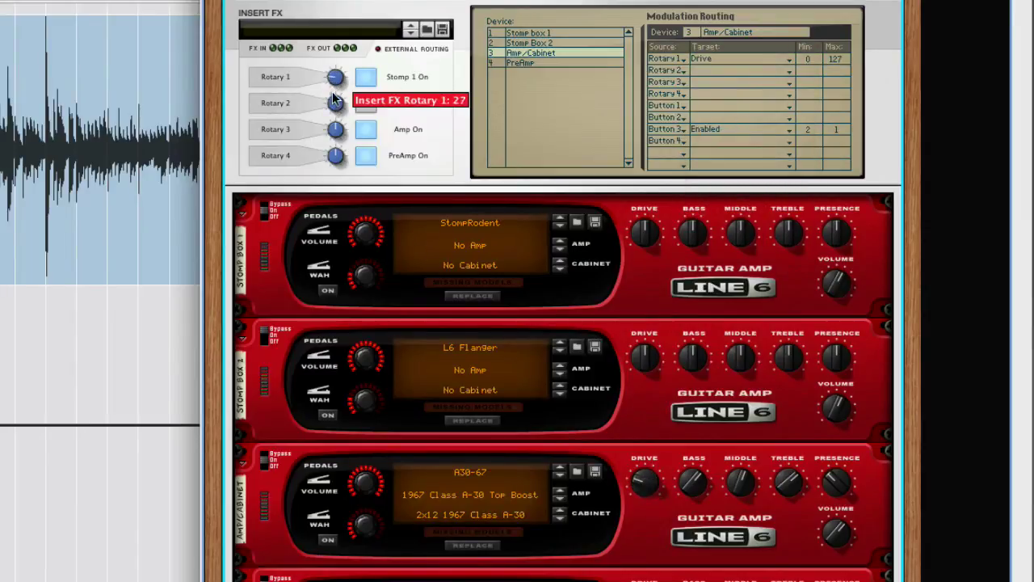
{"action": "double_click", "coordinate": [275, 79]}
{"action": "type", "text": "D"}
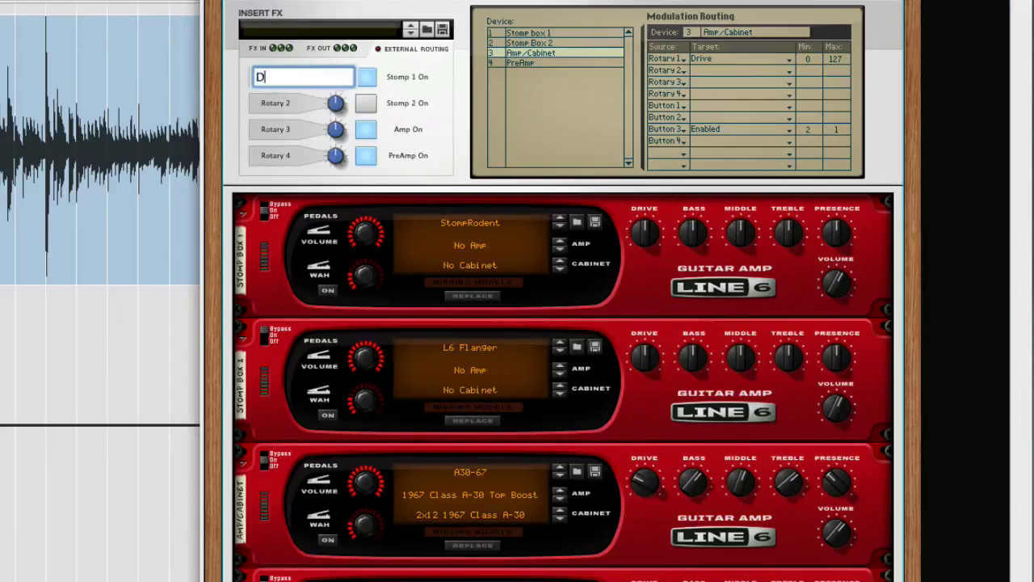
{"action": "type", "text": "rive"}
{"action": "key", "text": "Return"}
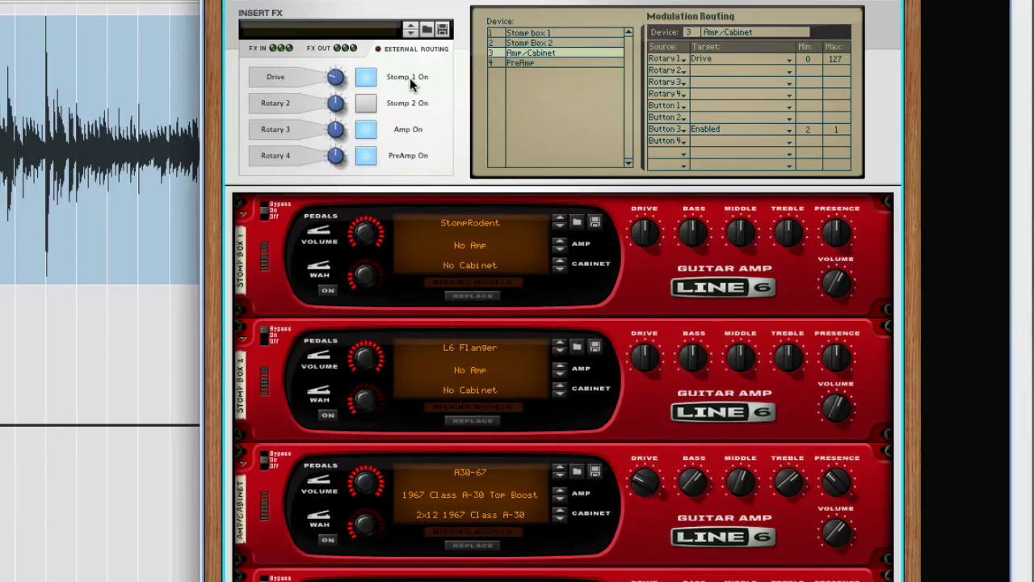
{"action": "left_click", "coordinate": [691, 72]}
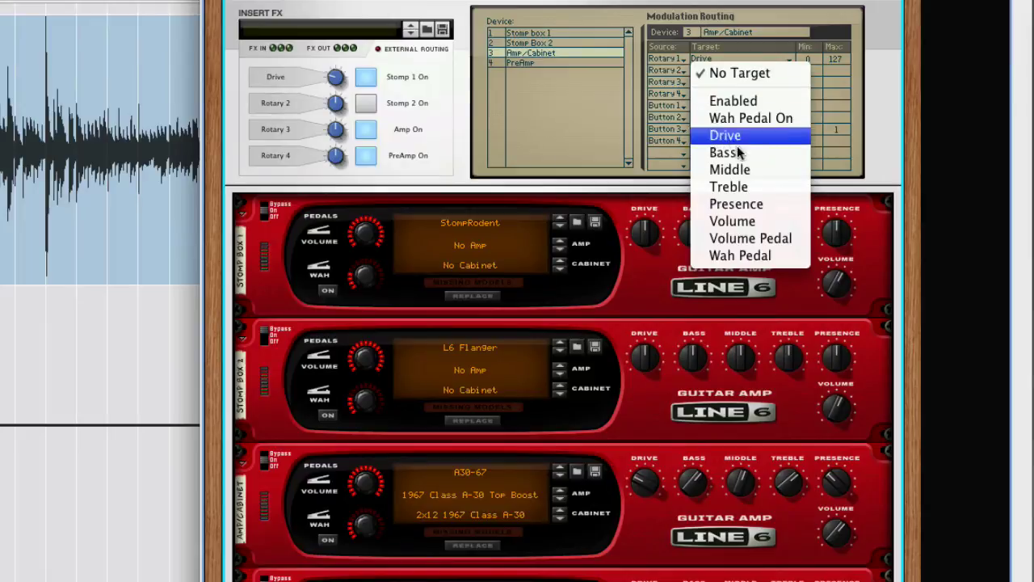
{"action": "key", "text": "Escape"}
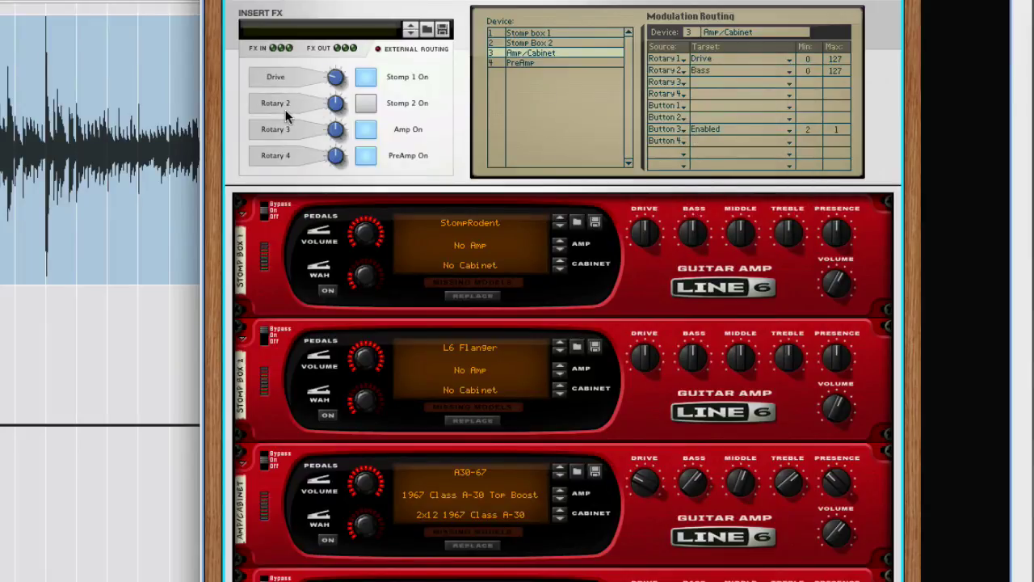
{"action": "double_click", "coordinate": [283, 104]}
{"action": "type", "text": "Bass"}
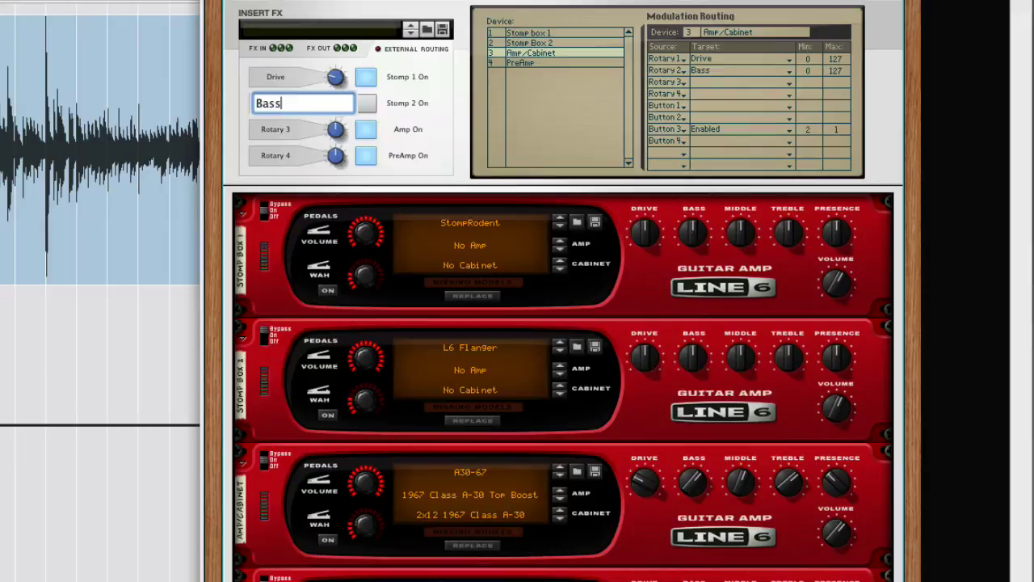
{"action": "key", "text": "Return"}
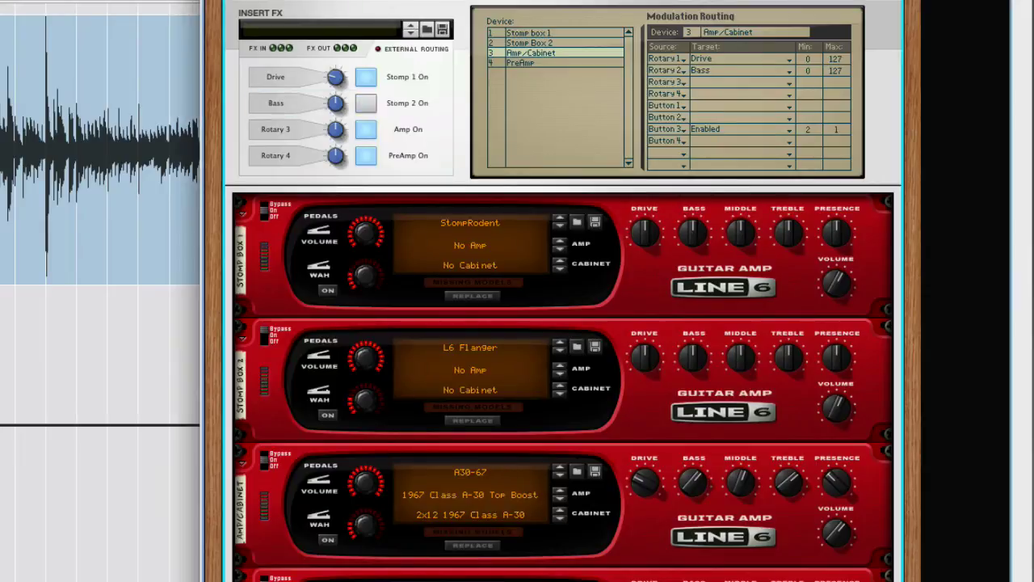
{"action": "left_click_drag", "start_coordinate": [330, 95], "coordinate": [331, 90]}
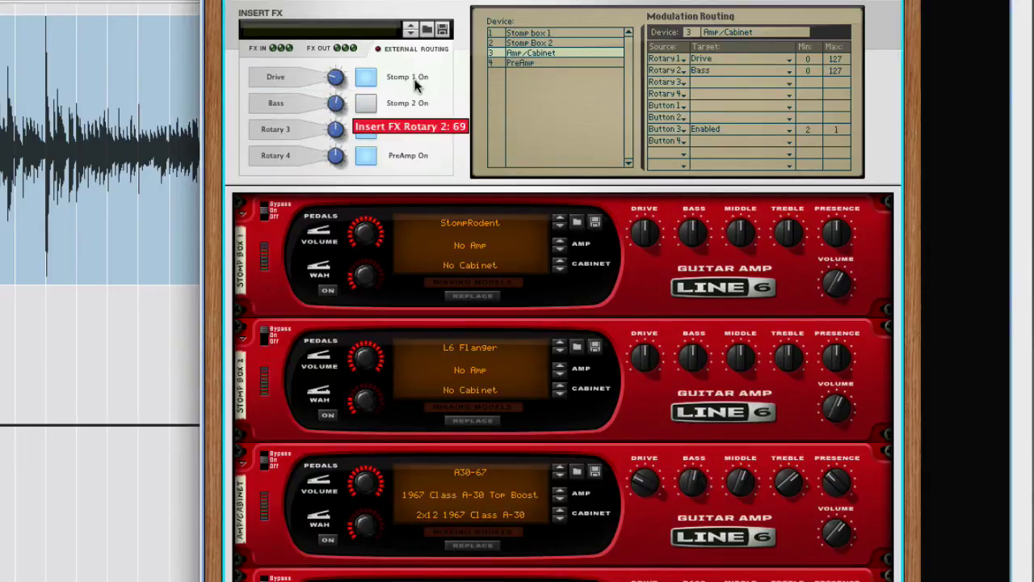
Assign Rotaries 3 and 4 to Presence and Volume with matching labels, setting Volume to 91.
{"action": "double_click", "coordinate": [280, 130]}
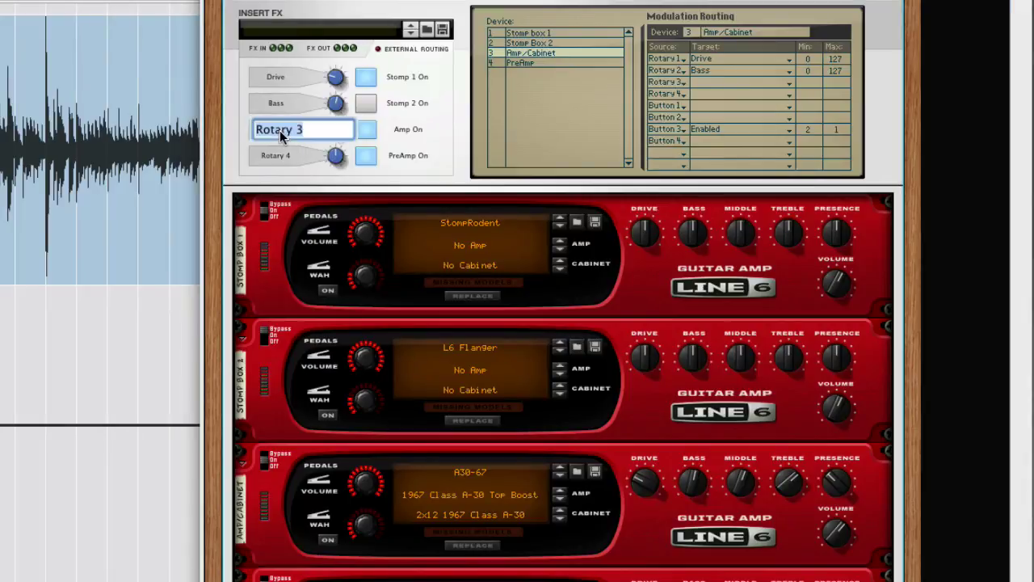
{"action": "type", "text": "Presence"}
{"action": "key", "text": "Return"}
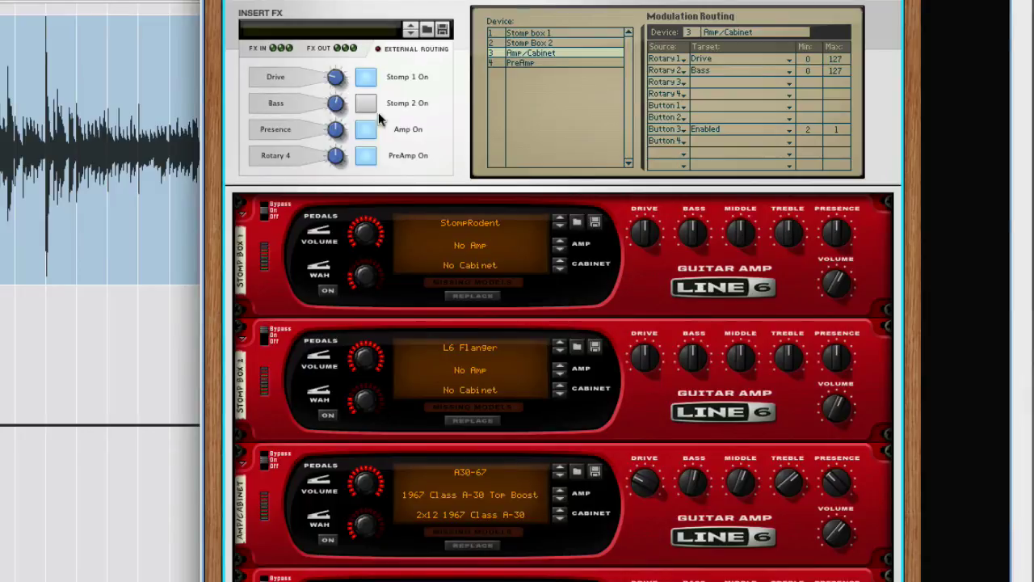
{"action": "left_click", "coordinate": [708, 83]}
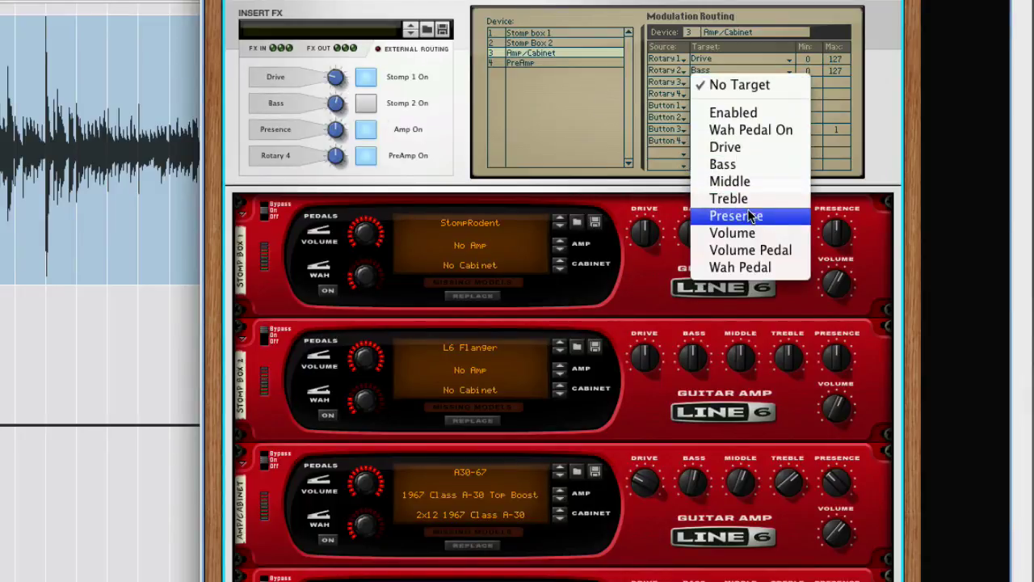
{"action": "left_click", "coordinate": [711, 213]}
{"action": "mouse_move", "coordinate": [338, 132]}
{"action": "left_mouse_down"}
{"action": "mouse_move", "coordinate": [340, 118]}
{"action": "mouse_move", "coordinate": [338, 128]}
{"action": "left_mouse_up"}
{"action": "left_click", "coordinate": [718, 95]}
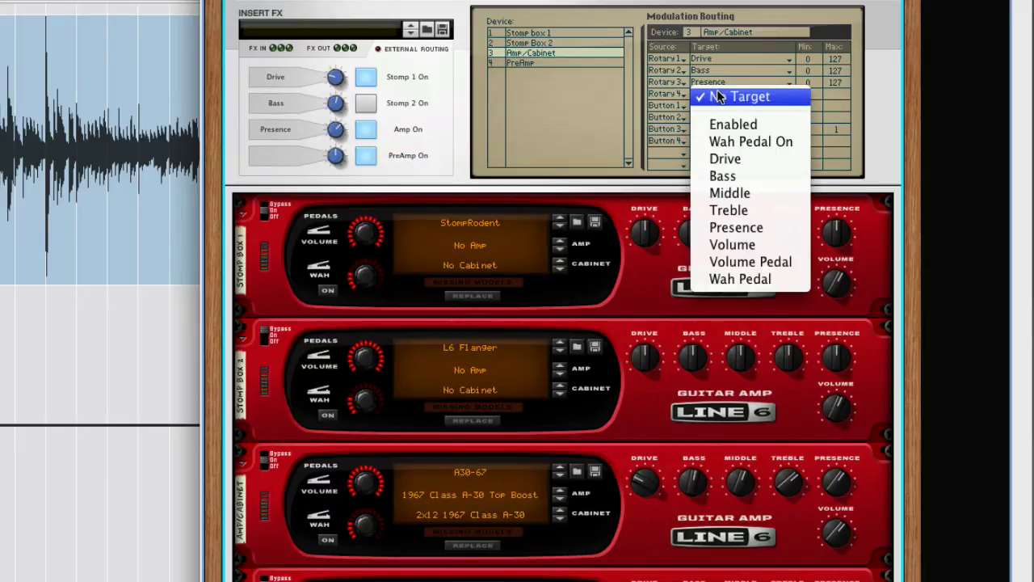
{"action": "left_click", "coordinate": [768, 246]}
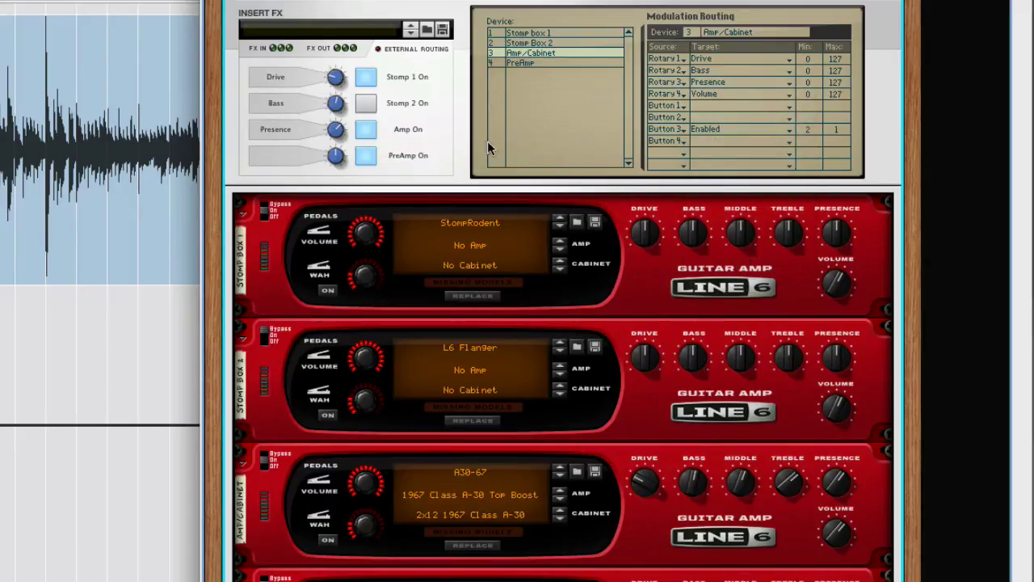
{"action": "double_click", "coordinate": [285, 154]}
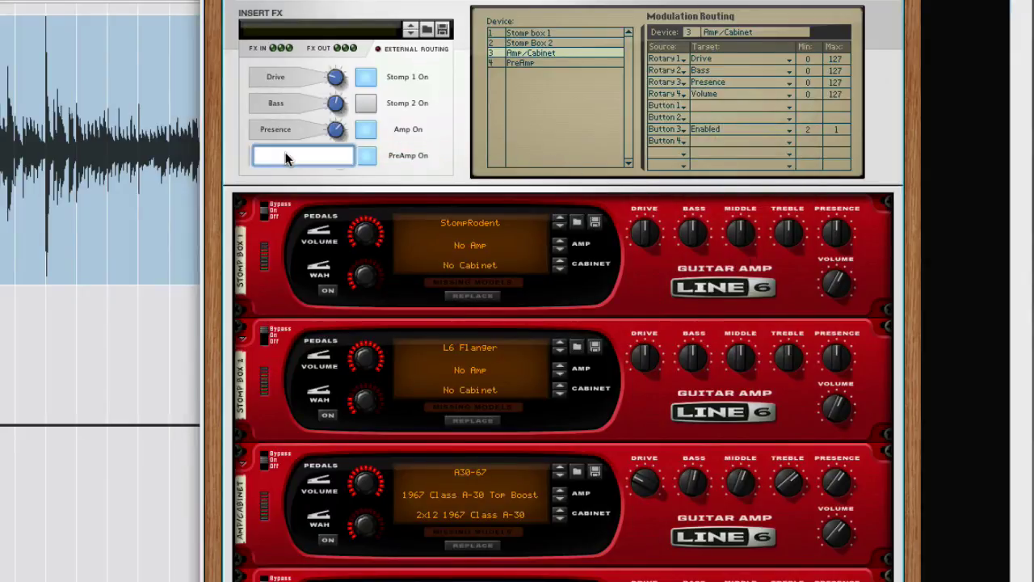
{"action": "type", "text": "Volume"}
{"action": "key", "text": "Return"}
{"action": "left_click_drag", "start_coordinate": [331, 156], "coordinate": [335, 144]}
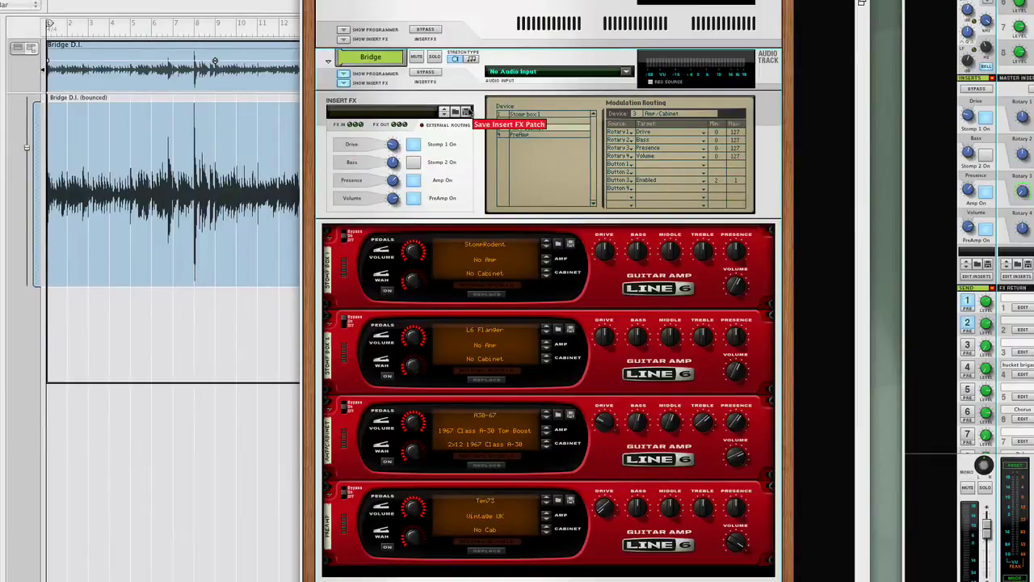
Save the insert FX chain as the Combinator patch 'Line6 Chain.cmb'.
{"action": "left_click", "coordinate": [467, 112]}
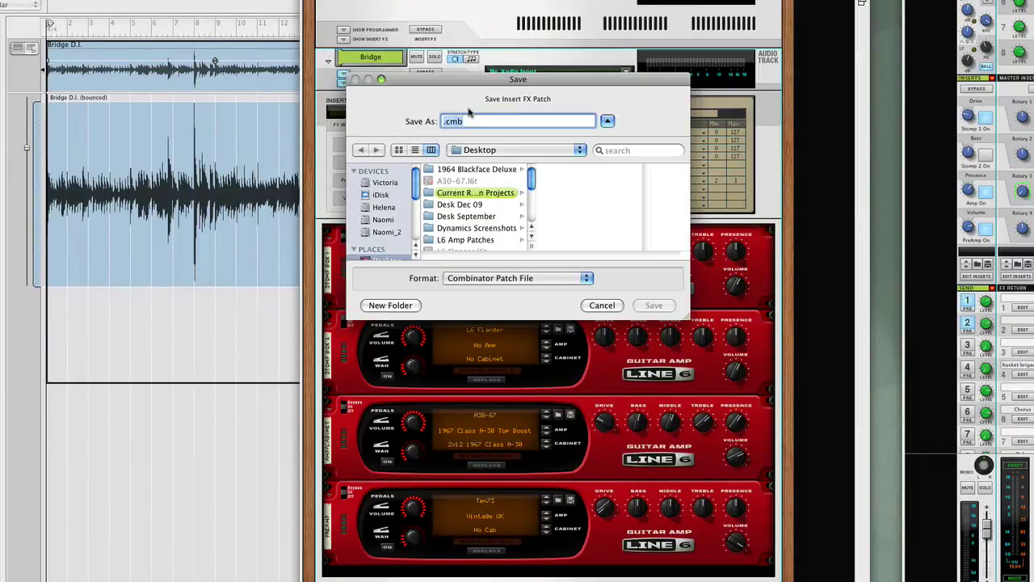
{"action": "left_click", "coordinate": [443, 121]}
{"action": "type", "text": "Line6 C"}
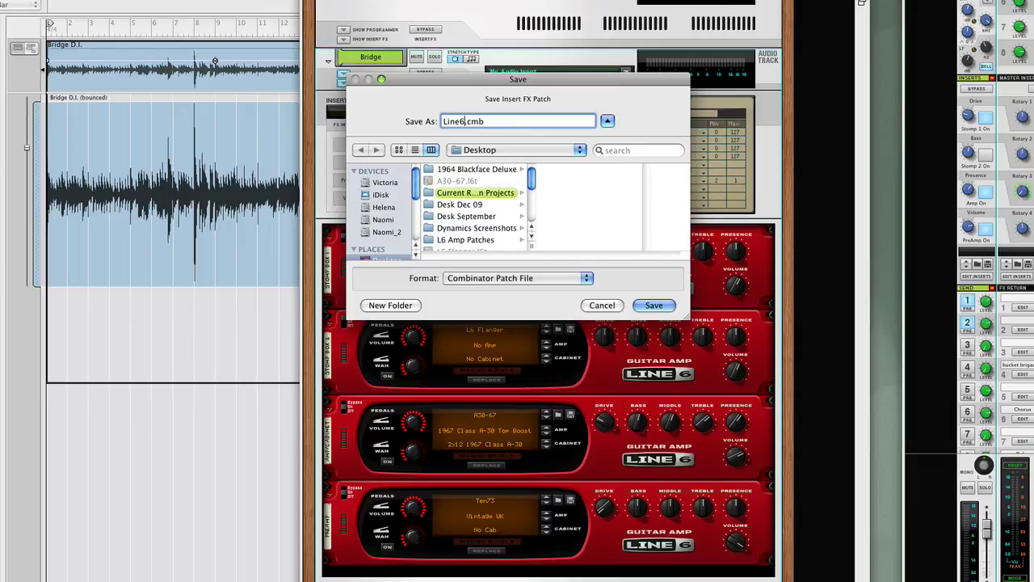
{"action": "type", "text": "hain"}
{"action": "key", "text": "Return"}
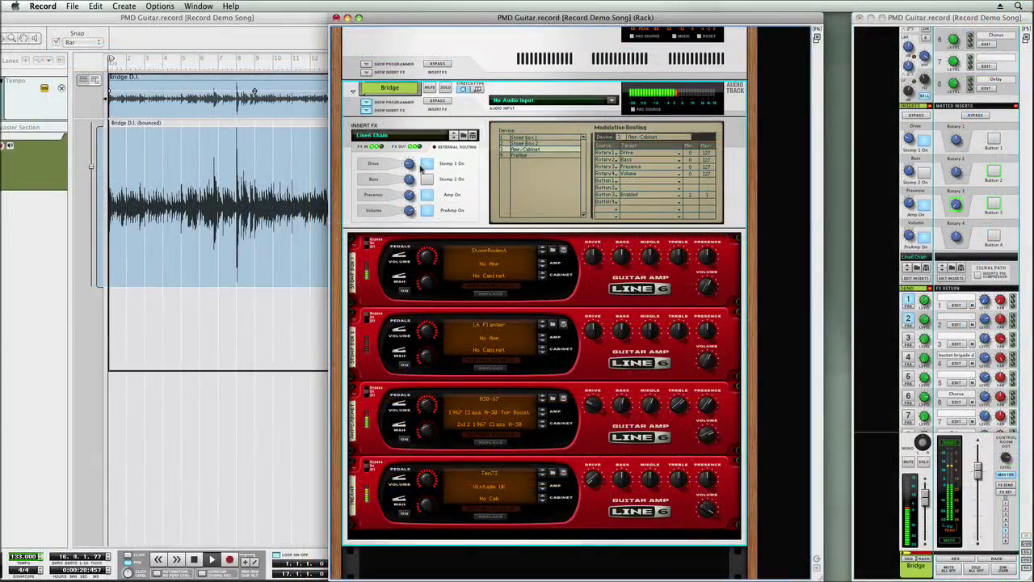
Play the song through the Line6 Chain and look over the Insert FX rotaries.
{"action": "key", "text": "space"}
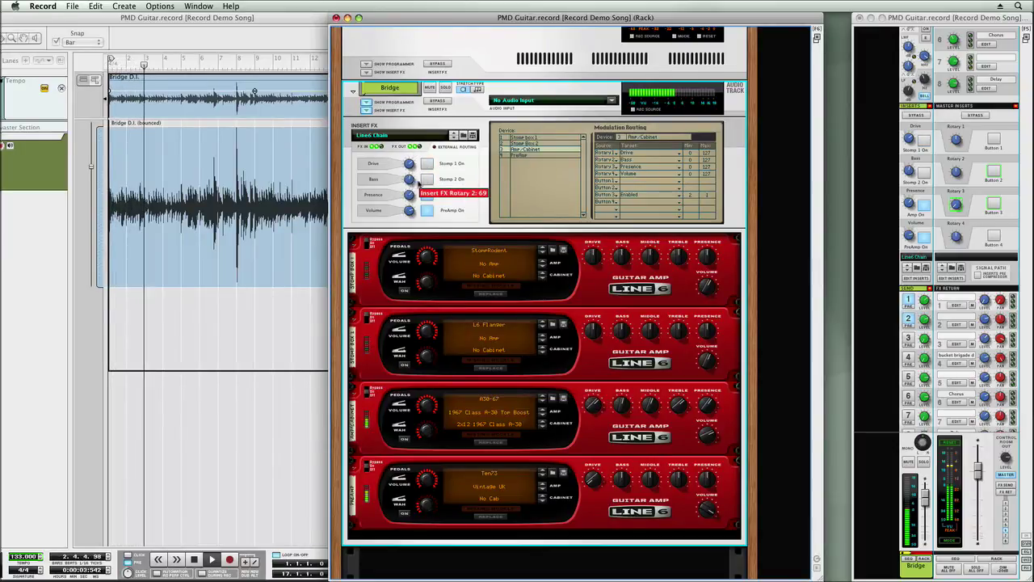
{"action": "mouse_move", "coordinate": [410, 163]}
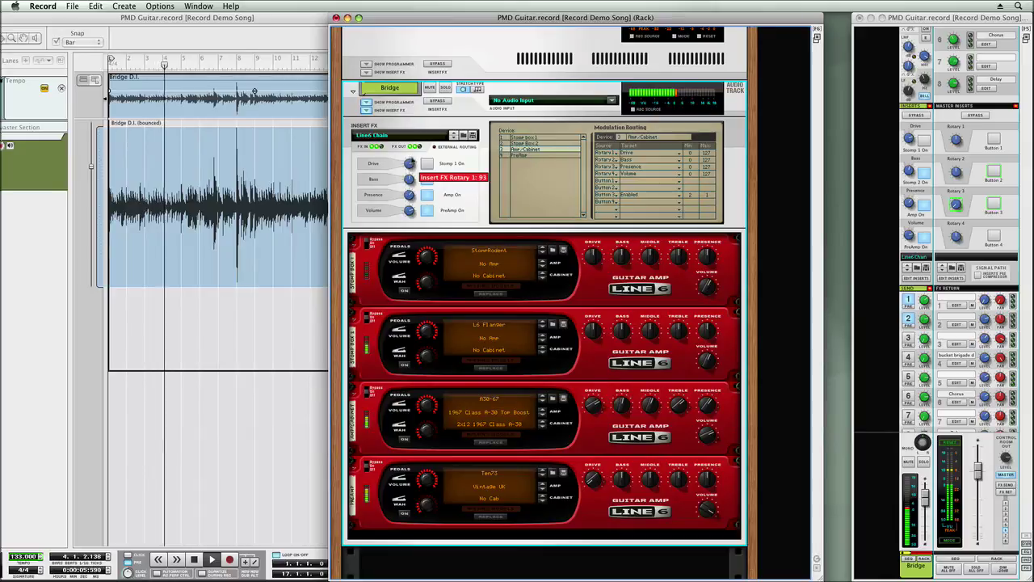